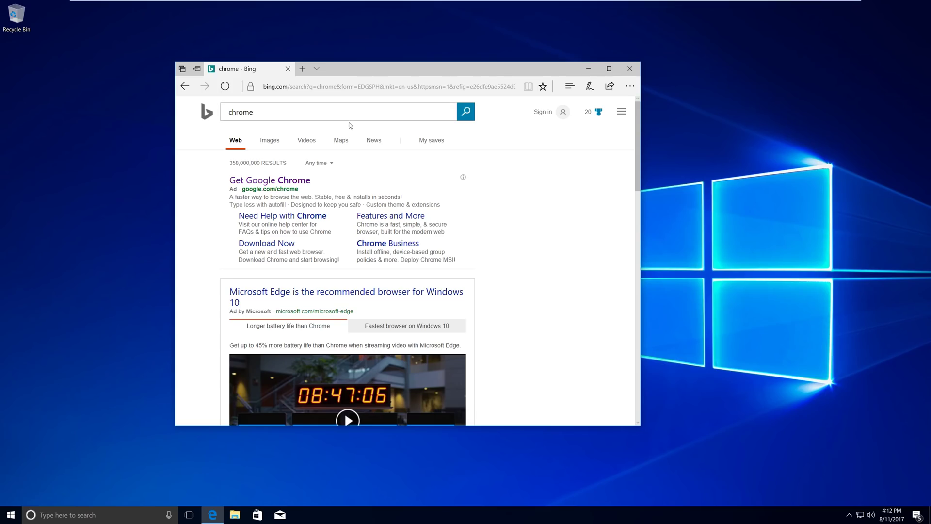
# - Open the 'Get Google Chrome' ad result from the Bing search for chrome
pyautogui.click(308, 181)
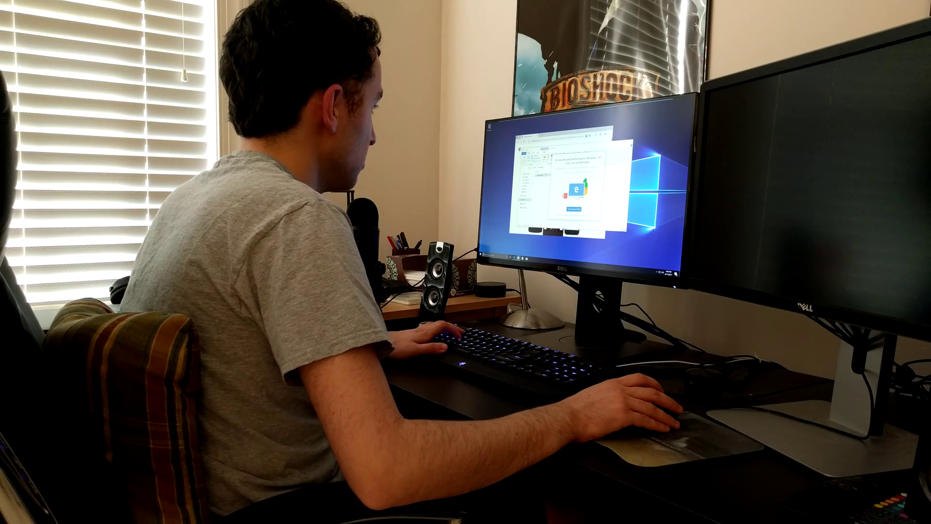
# - Dismiss the verified-apps-only warning and scroll through the Store's Switch to Windows 10 Pro page
pyautogui.press('Return')
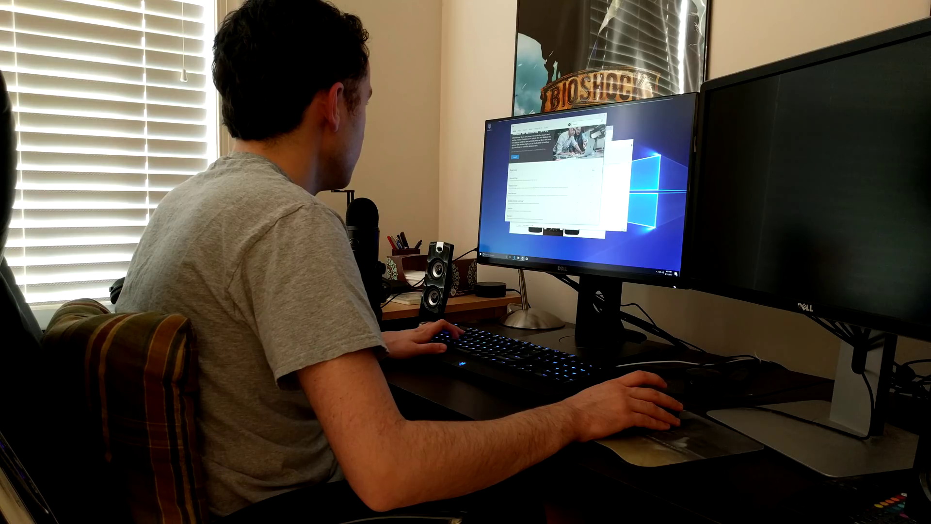
pyautogui.scroll(-5, 555, 175)
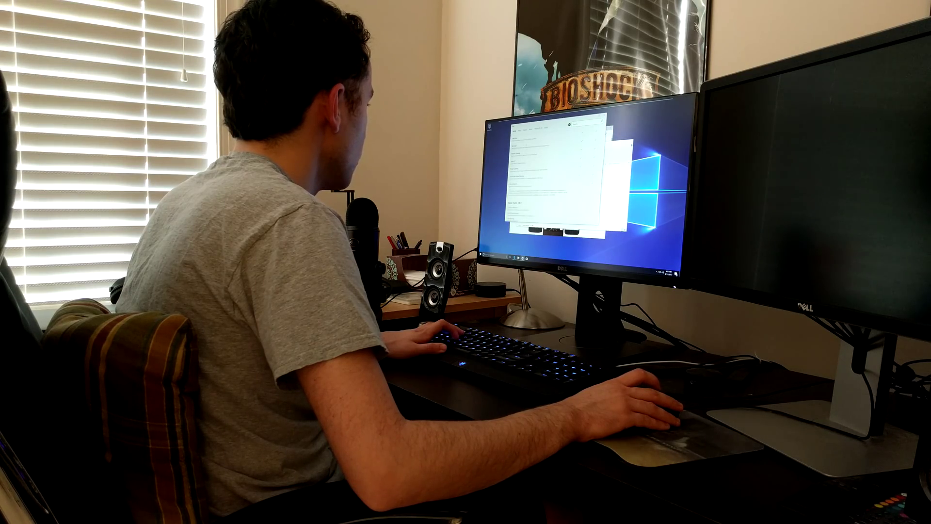
pyautogui.scroll(5, 555, 175)
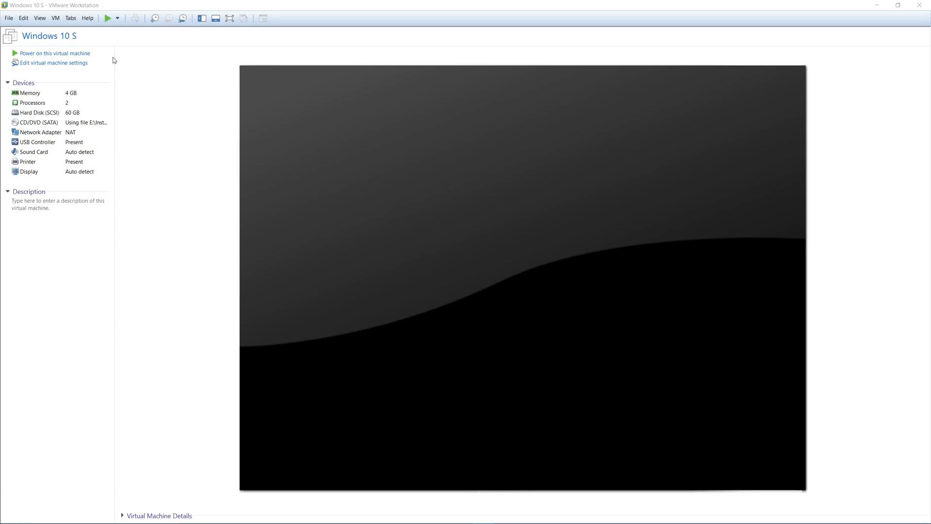
# - Power on the Windows 10 S VM and sign in to the Admin account with its password
pyautogui.click(84, 54)
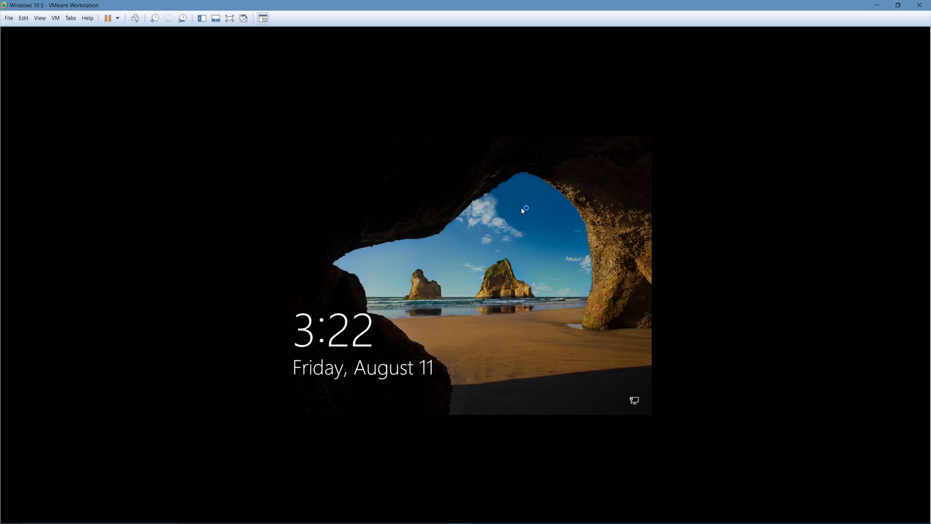
pyautogui.click(522, 210)
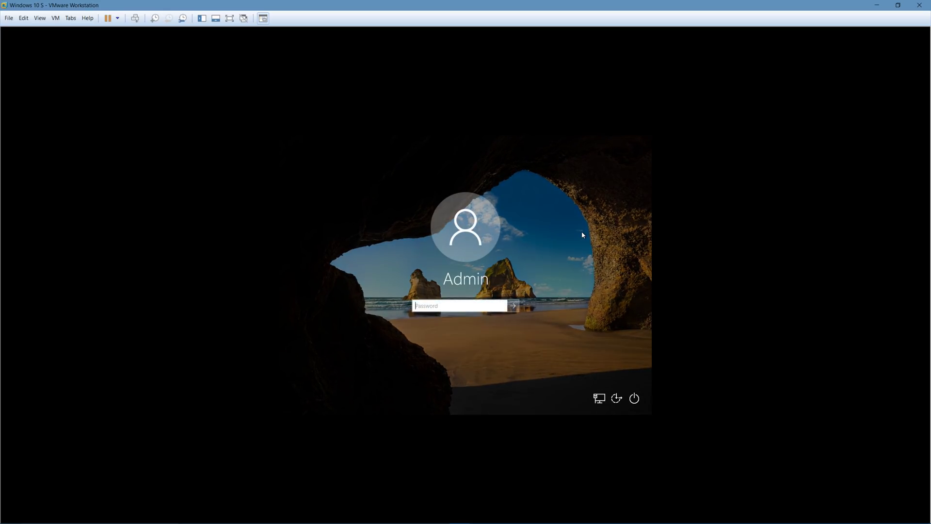
pyautogui.write('•••••••••••••••')
pyautogui.press('Return')
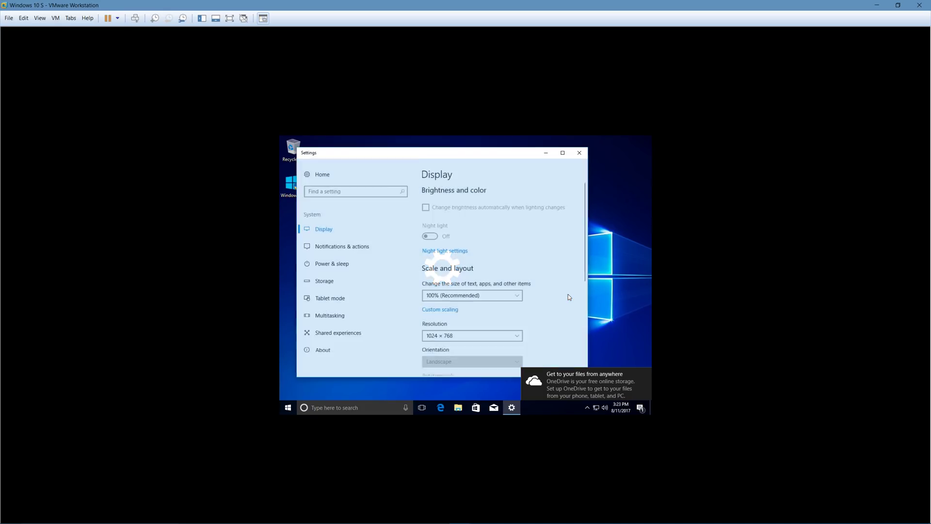
# - Change the display resolution to 1920 × 1200 and keep the change
pyautogui.scroll(-2, 459, 260)
pyautogui.click(466, 247)
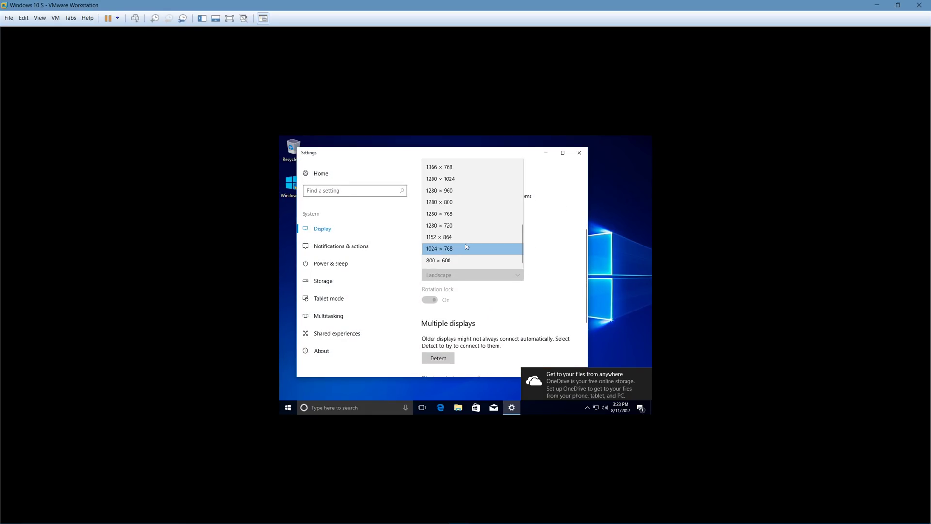
pyautogui.scroll(2, 465, 243)
pyautogui.scroll(-1, 472, 260)
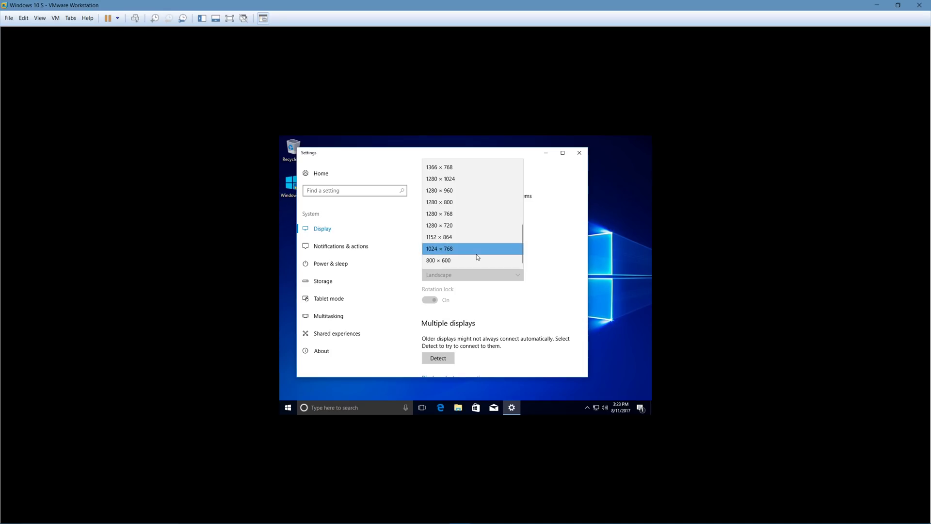
pyautogui.scroll(5, 476, 254)
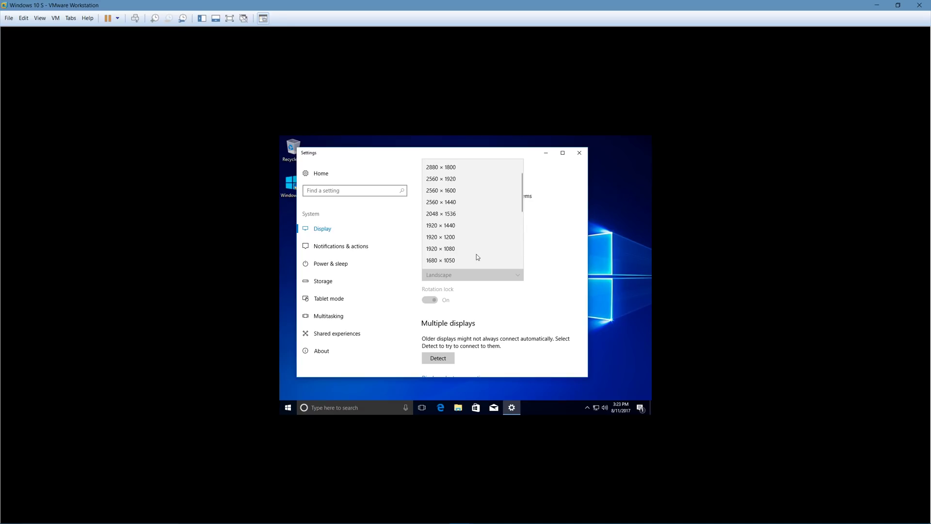
pyautogui.click(482, 238)
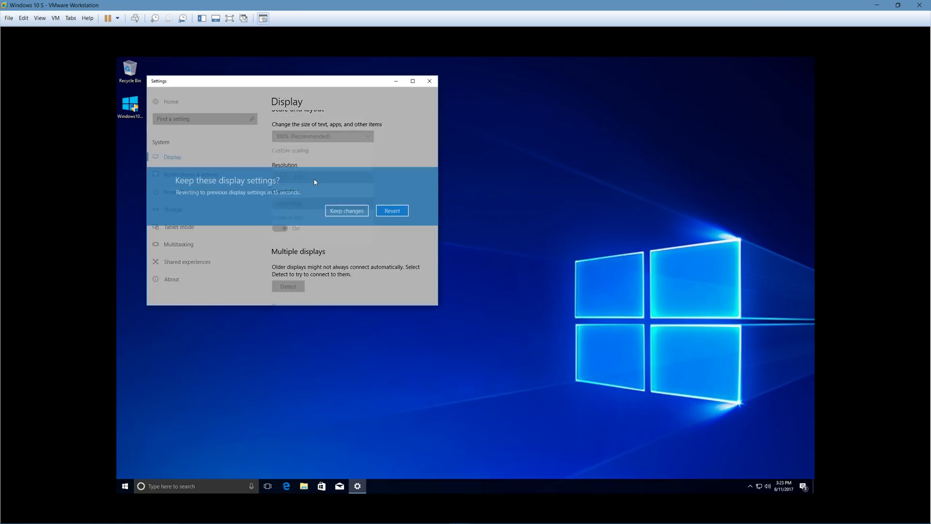
pyautogui.click(359, 210)
# - Set text and app scaling to 125%, then sign out so it applies
pyautogui.scroll(3, 409, 165)
pyautogui.click(338, 226)
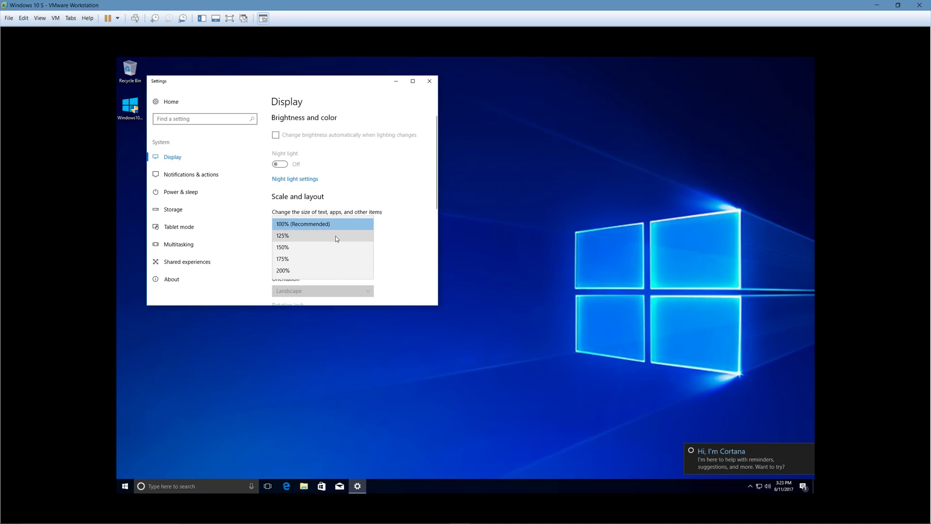
pyautogui.click(336, 236)
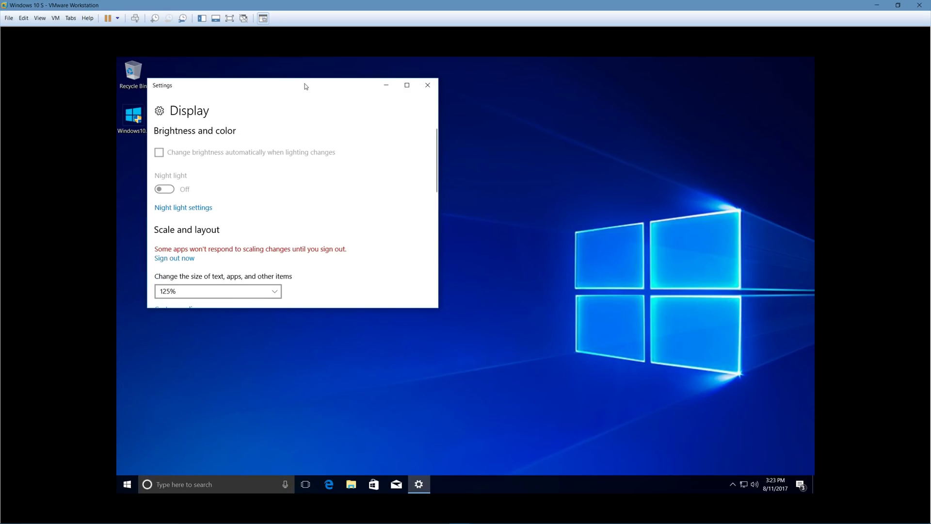
pyautogui.moveTo(306, 82); pyautogui.dragTo(434, 82)
pyautogui.click(311, 256)
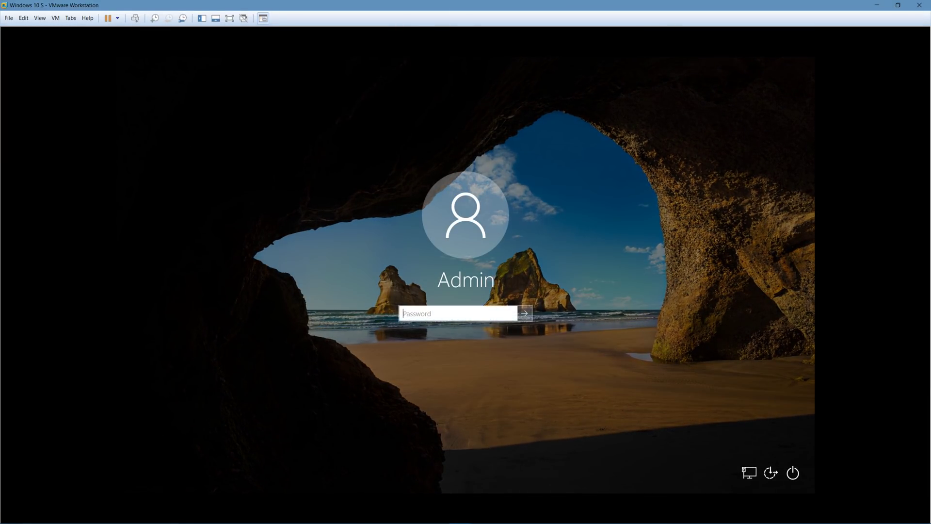
# - Enter the Admin password at the lock and sign-in screens, retrying once, until the desktop loads
pyautogui.write('•••••••••••••••')
pyautogui.press('Return')
pyautogui.press('Return')
pyautogui.write('•••••••••••••••')
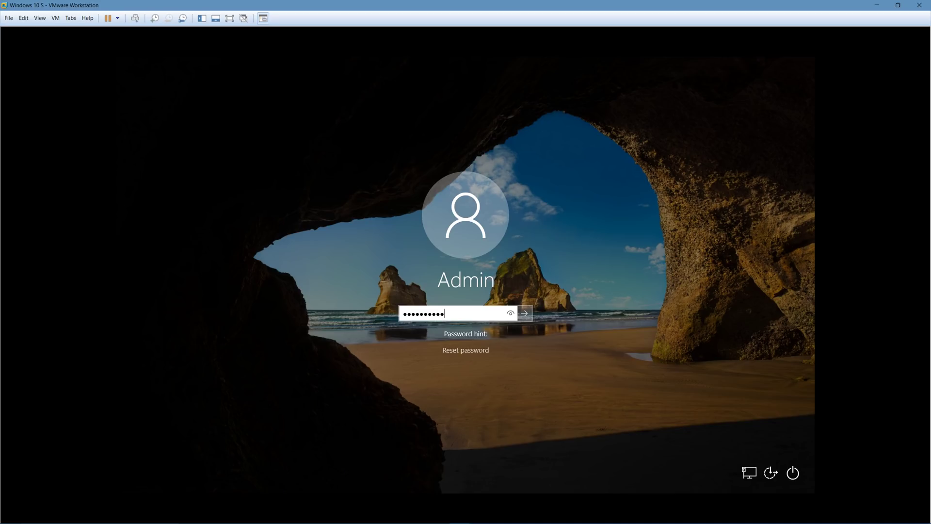
pyautogui.press('Return')
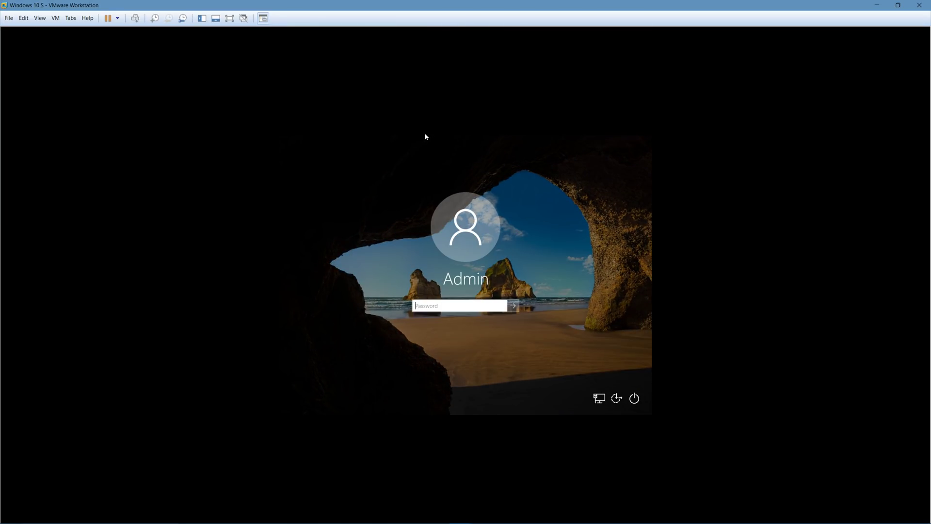
pyautogui.write('password')
pyautogui.press('Return')
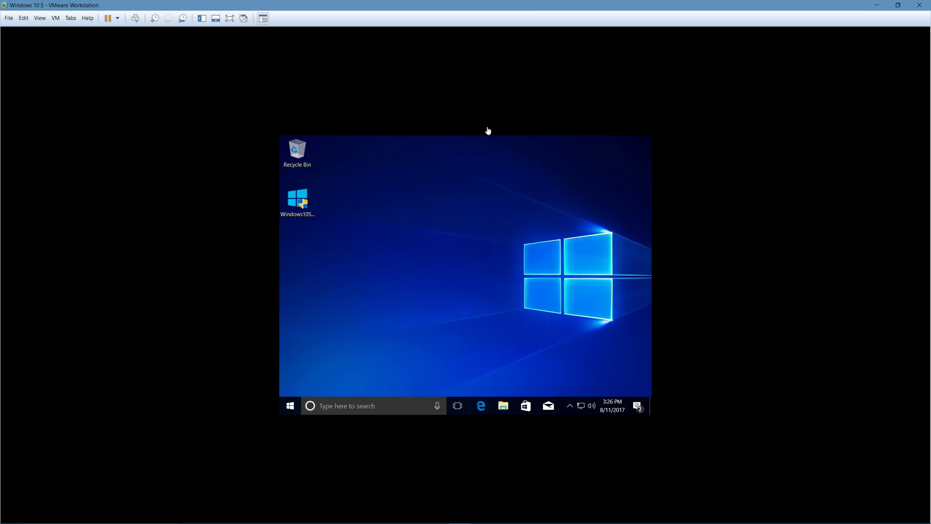
# - From the desktop's Display settings, switch to 1920 × 1200, keep it, and close Settings
pyautogui.rightClick(536, 200)
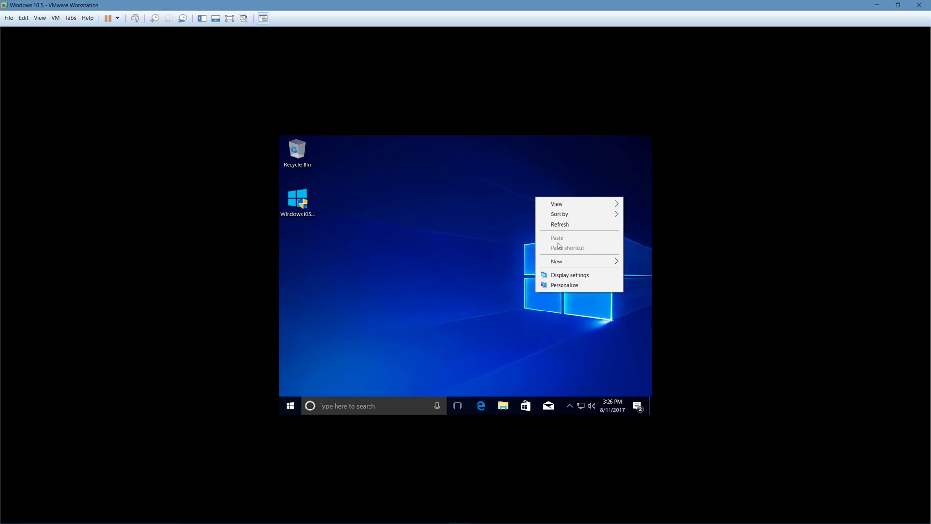
pyautogui.click(579, 277)
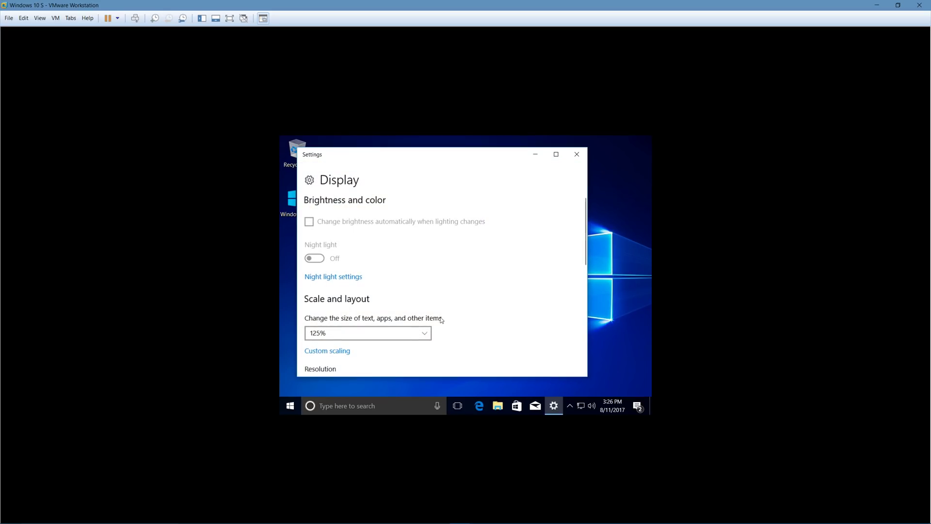
pyautogui.scroll(-3, 422, 311)
pyautogui.click(362, 272)
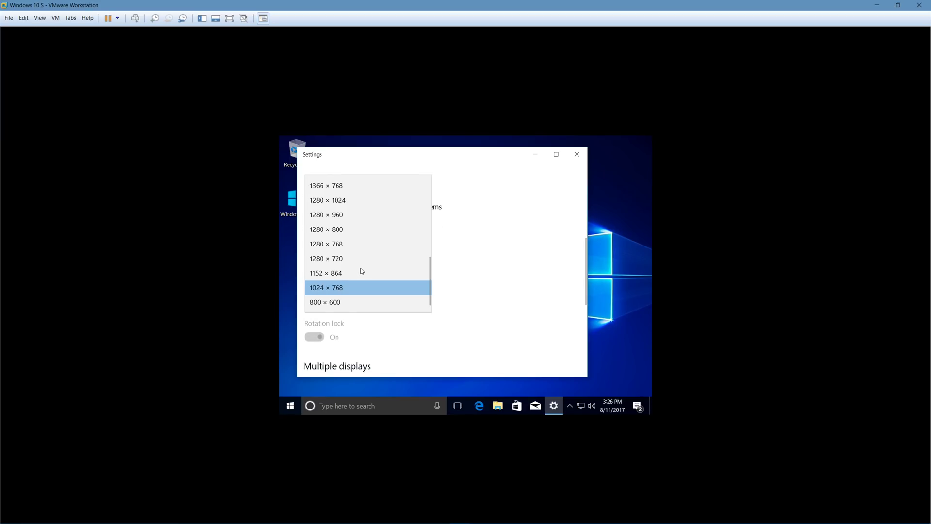
pyautogui.scroll(5, 361, 271)
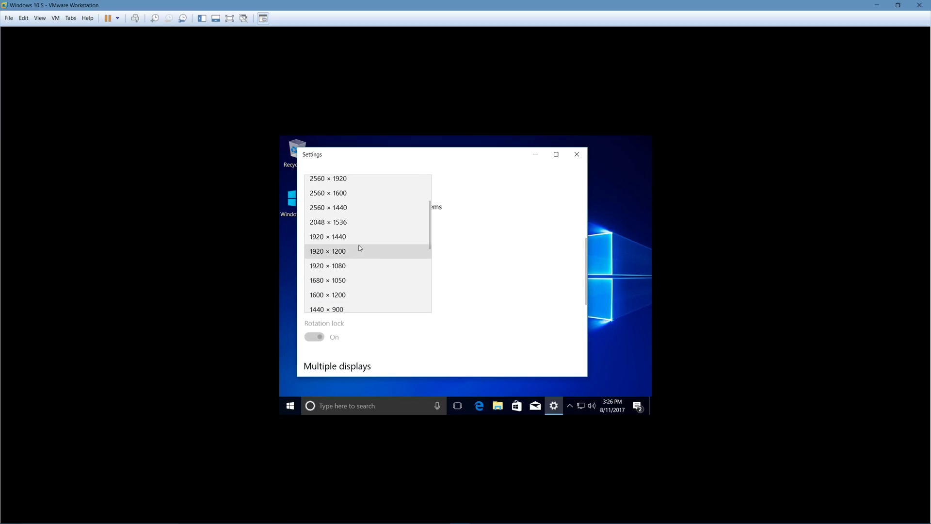
pyautogui.click(373, 251)
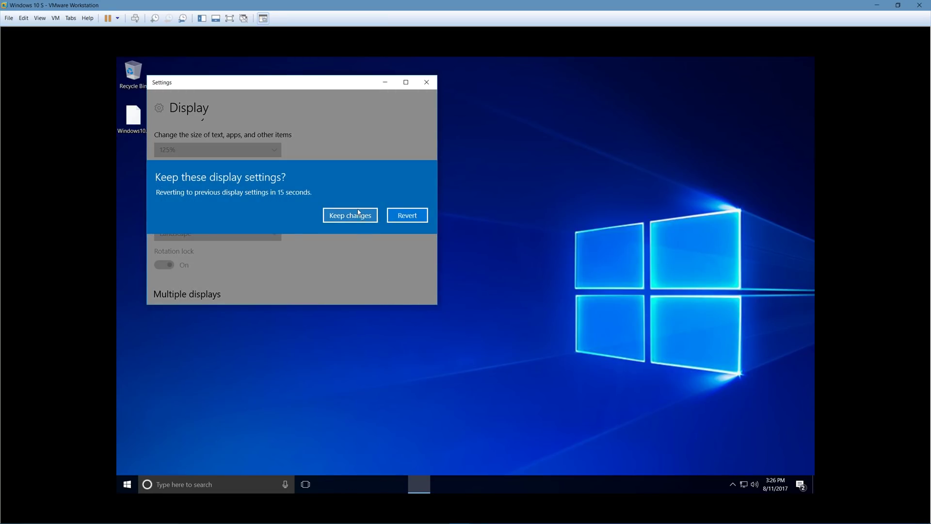
pyautogui.click(335, 215)
pyautogui.click(426, 82)
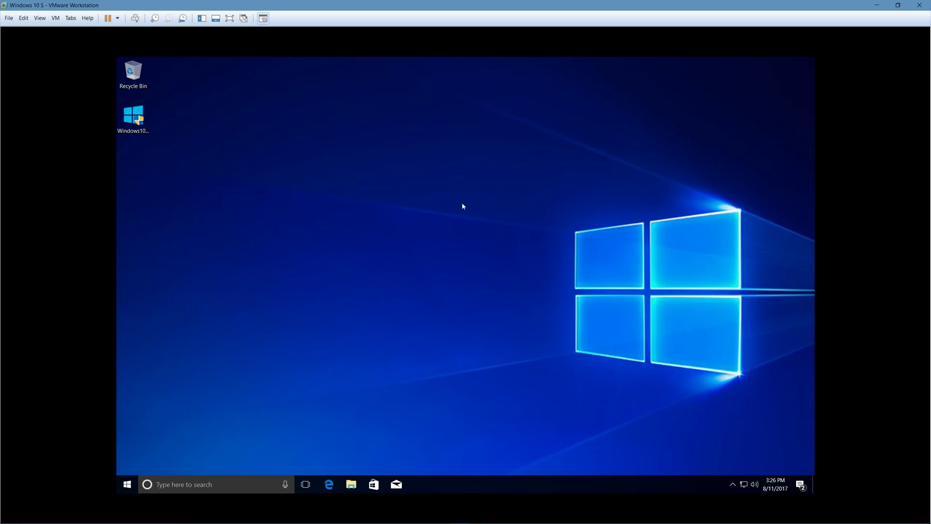
pyautogui.rightClick(529, 239)
pyautogui.click(566, 327)
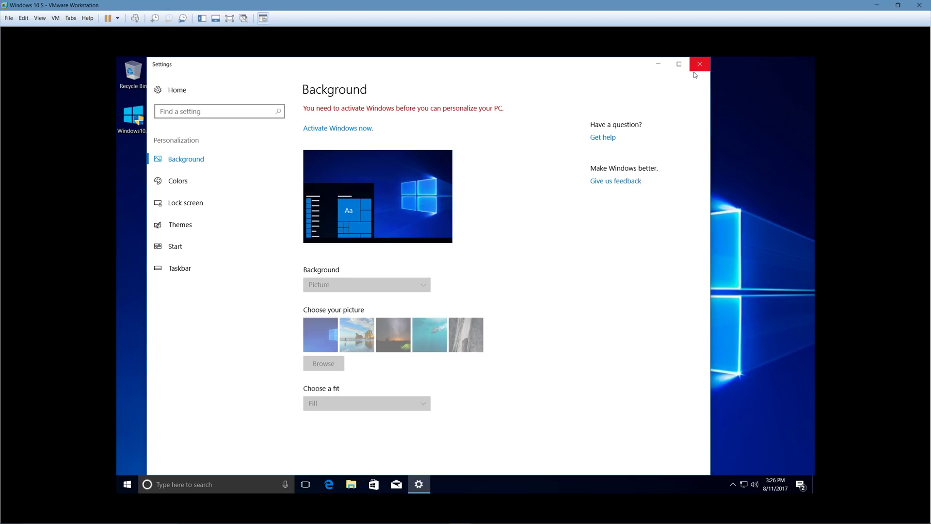
pyautogui.click(700, 64)
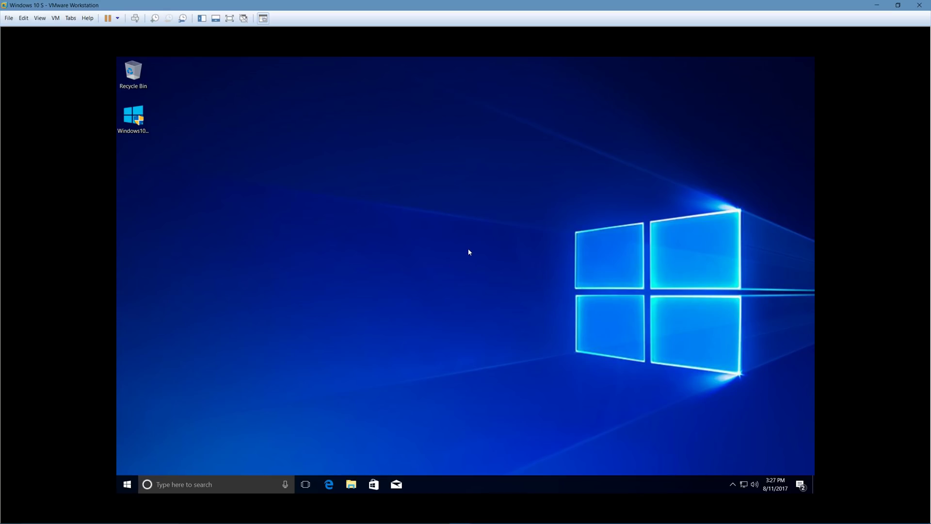
# - Scroll the Start menu app list to W and expand Windows Accessories to show Notepad, Paint, Character Map
pyautogui.click(127, 484)
pyautogui.scroll(-10, 202, 275)
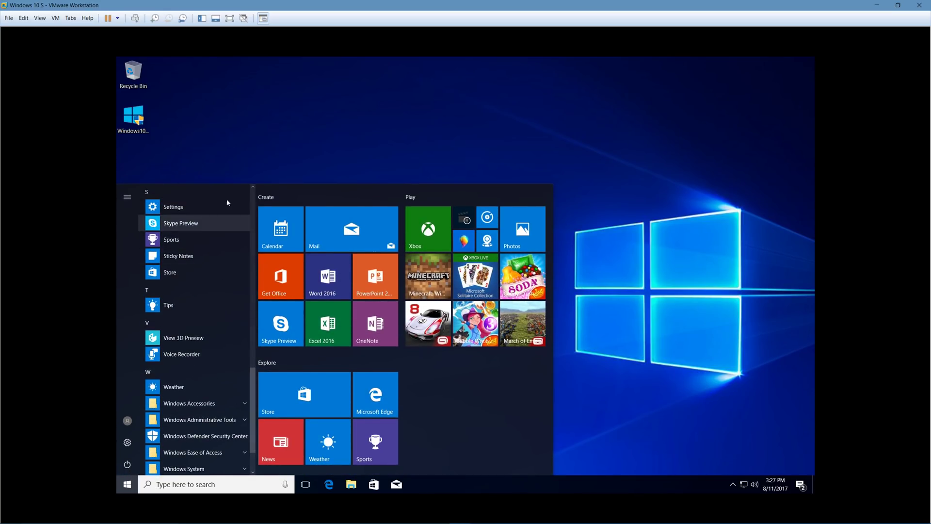
pyautogui.scroll(15, 208, 291)
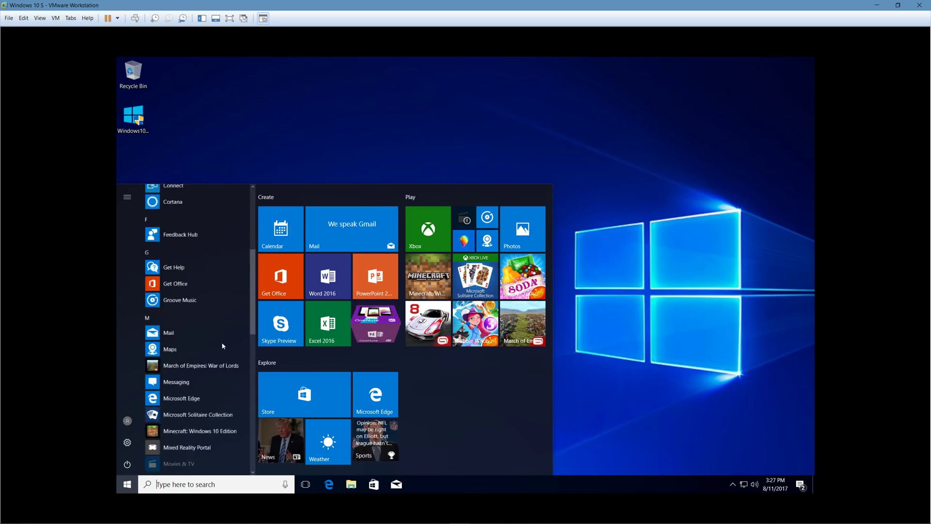
pyautogui.scroll(-10, 192, 310)
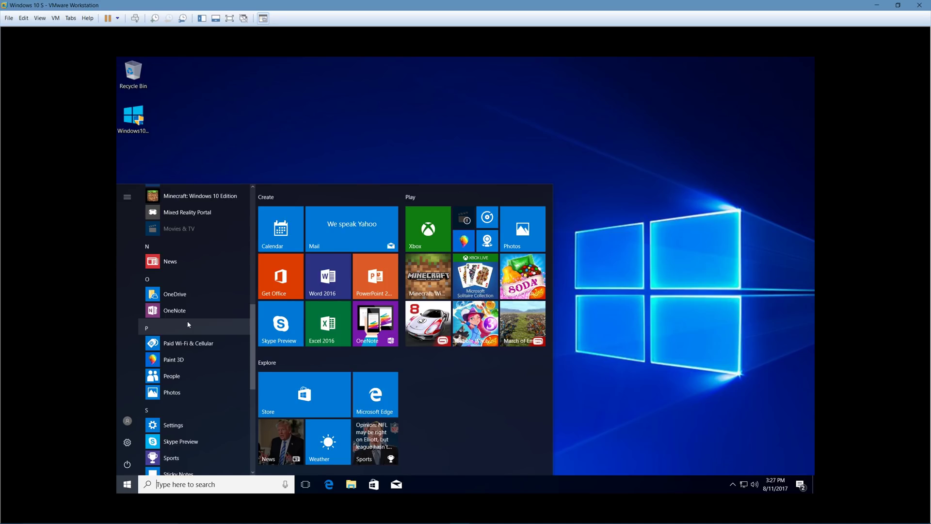
pyautogui.scroll(-5, 188, 325)
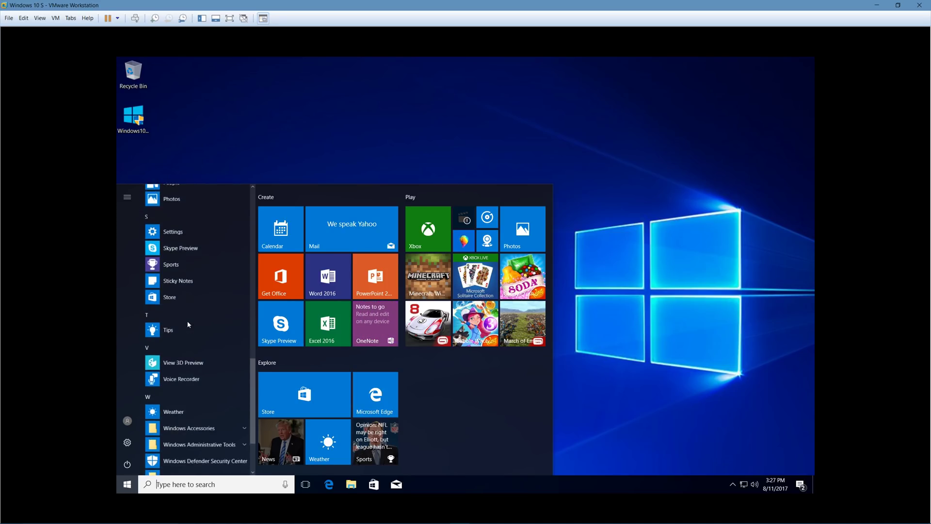
pyautogui.click(236, 407)
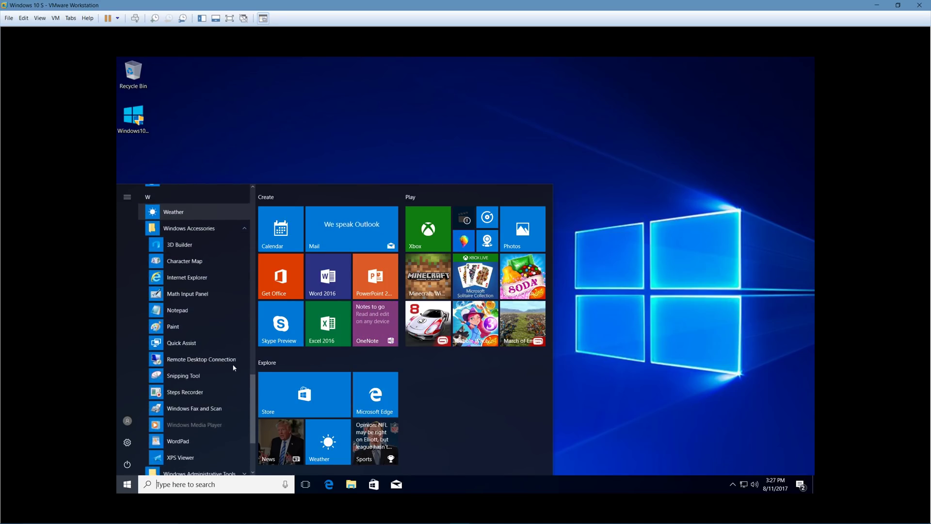
pyautogui.scroll(3, 185, 302)
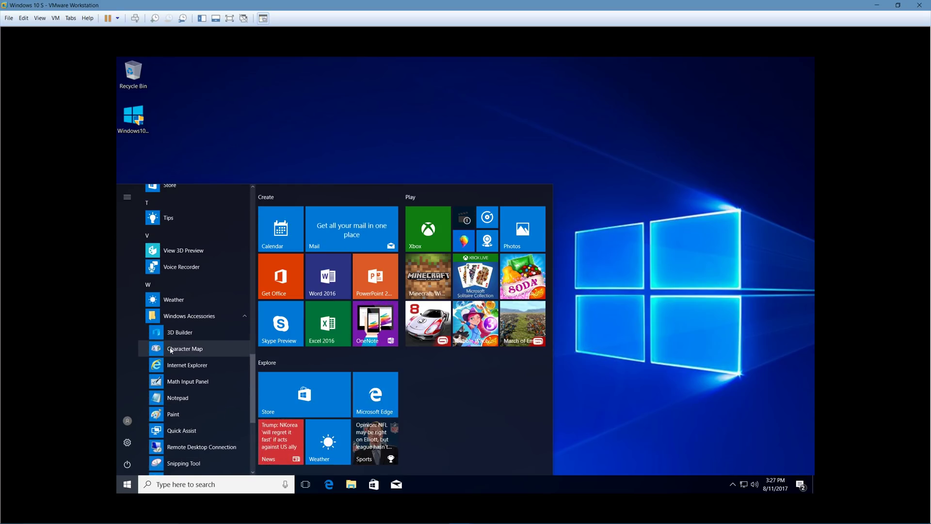
# - Open File Explorer, look through its View, Share and Home ribbon tabs, then open Downloads
pyautogui.click(351, 484)
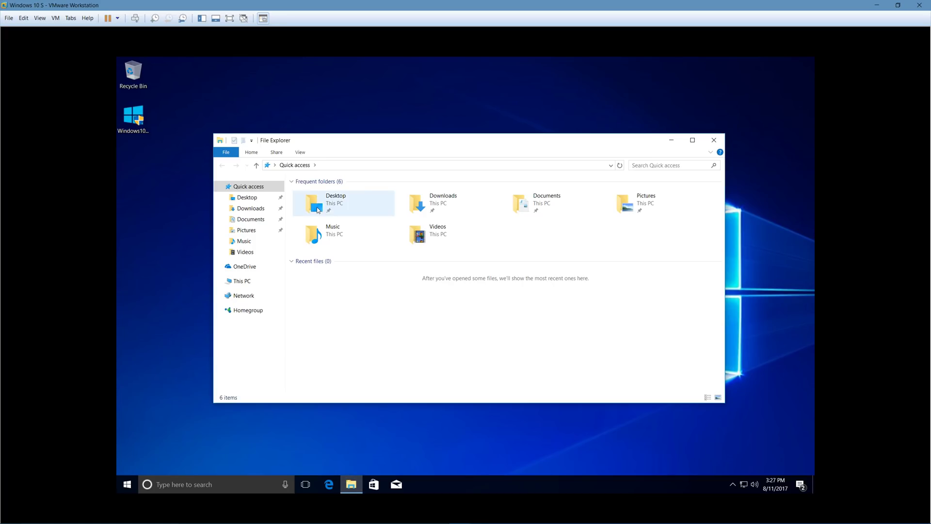
pyautogui.click(301, 153)
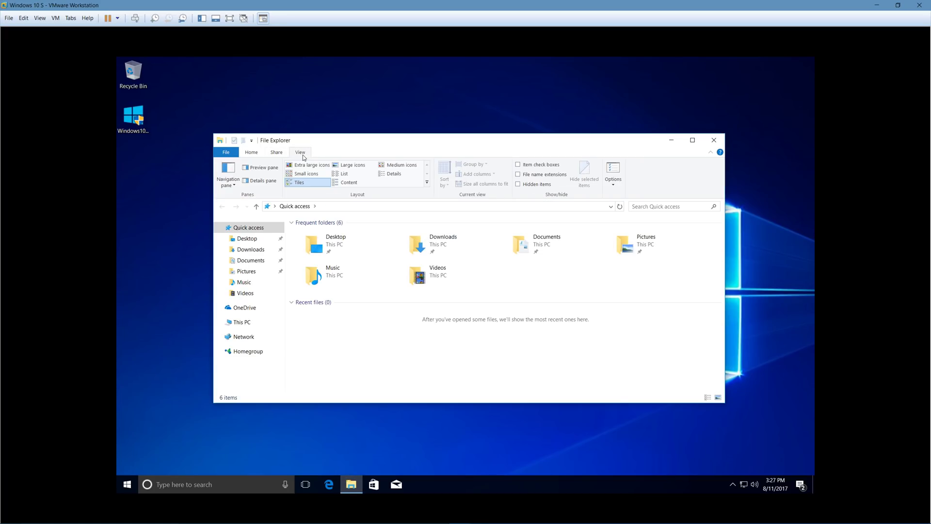
pyautogui.click(274, 152)
pyautogui.click(257, 155)
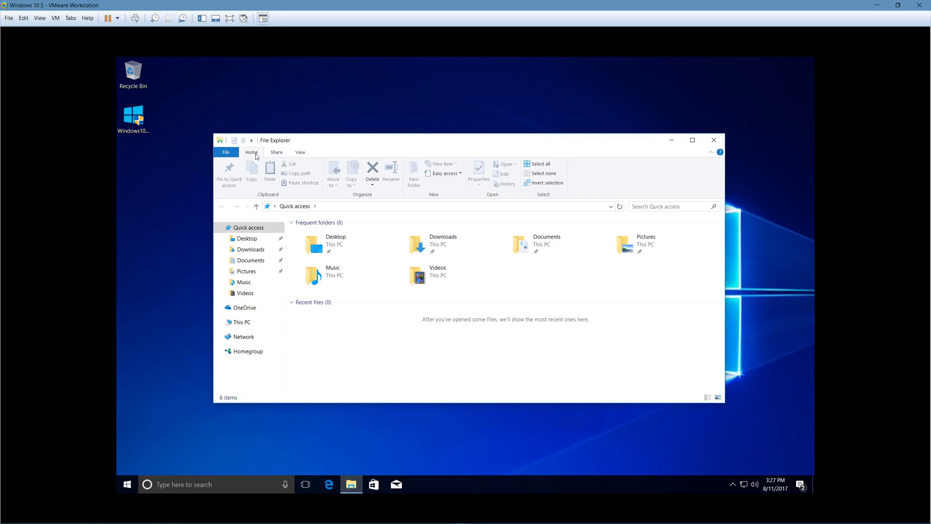
pyautogui.doubleClick(456, 245)
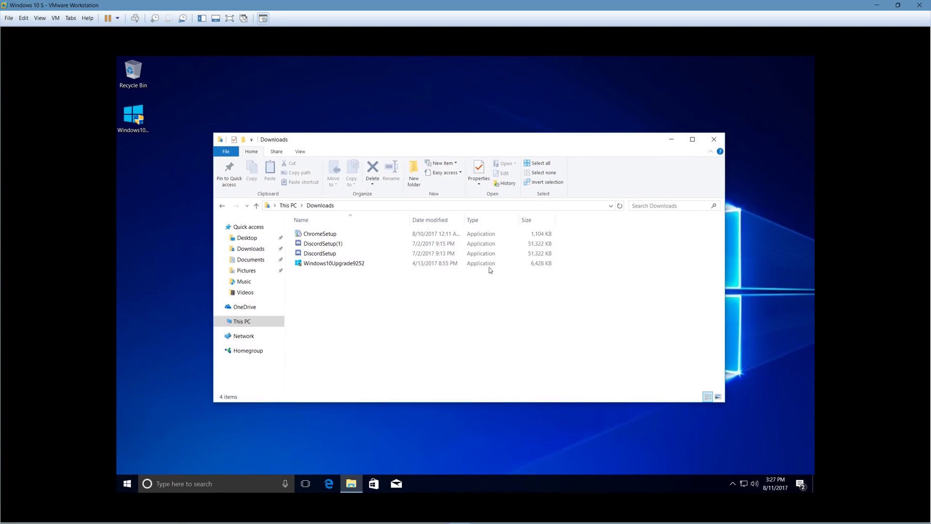
pyautogui.moveTo(410, 140); pyautogui.dragTo(479, 128)
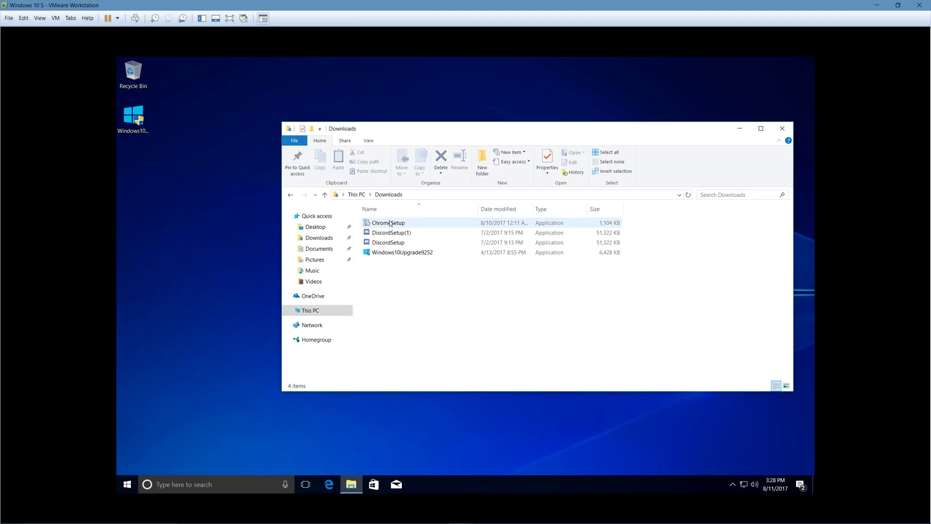
# - Try running ChromeSetup, then follow the blocked-app notice's 'See how' link to the Store
pyautogui.doubleClick(390, 222)
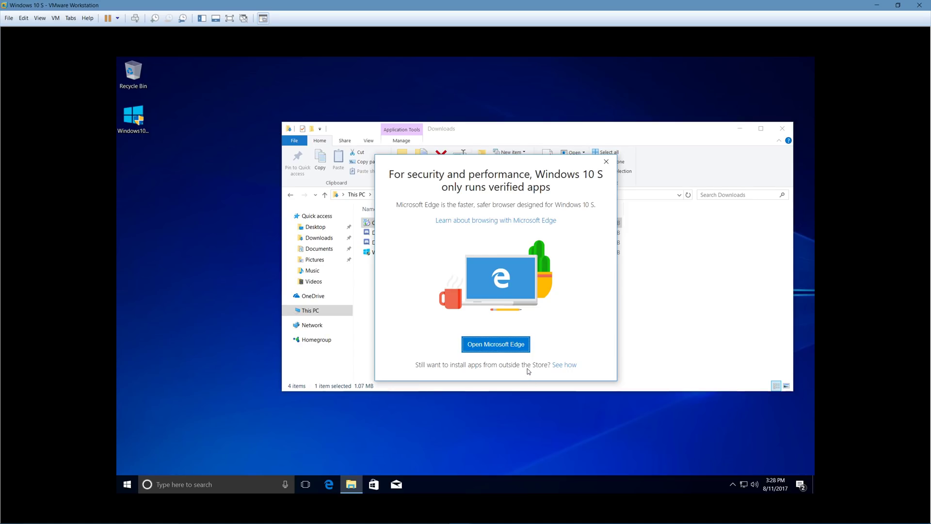
pyautogui.click(572, 366)
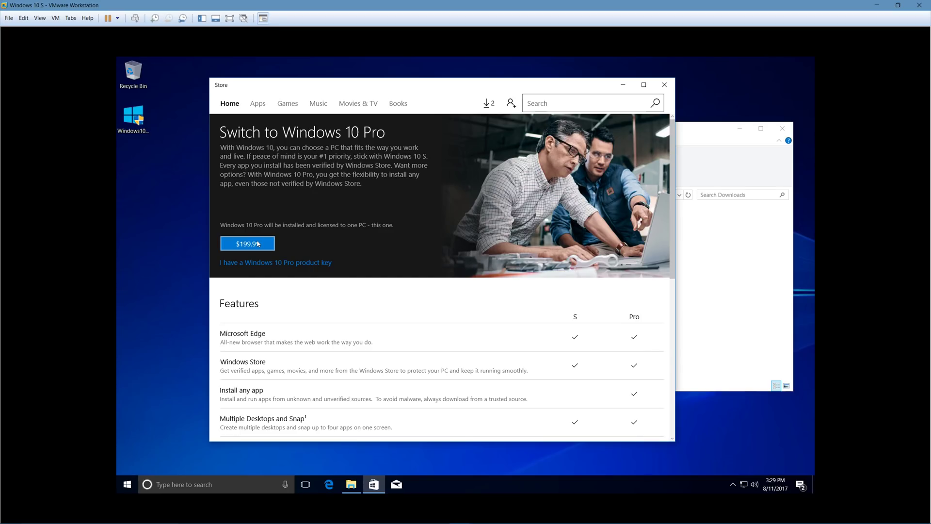
# - Scroll to the end of the Windows 10 S versus Pro features list, then open the Store's downloads page
pyautogui.scroll(-5, 257, 243)
pyautogui.scroll(-5, 259, 244)
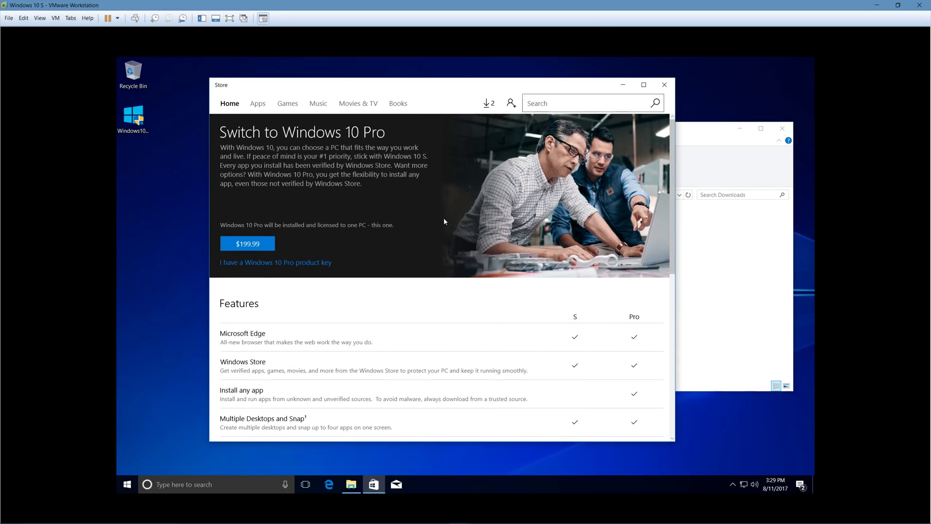
pyautogui.scroll(-10, 444, 222)
pyautogui.click(492, 100)
# - Maximize the Store on its apps catalog and open the full Top free apps list
pyautogui.click(257, 105)
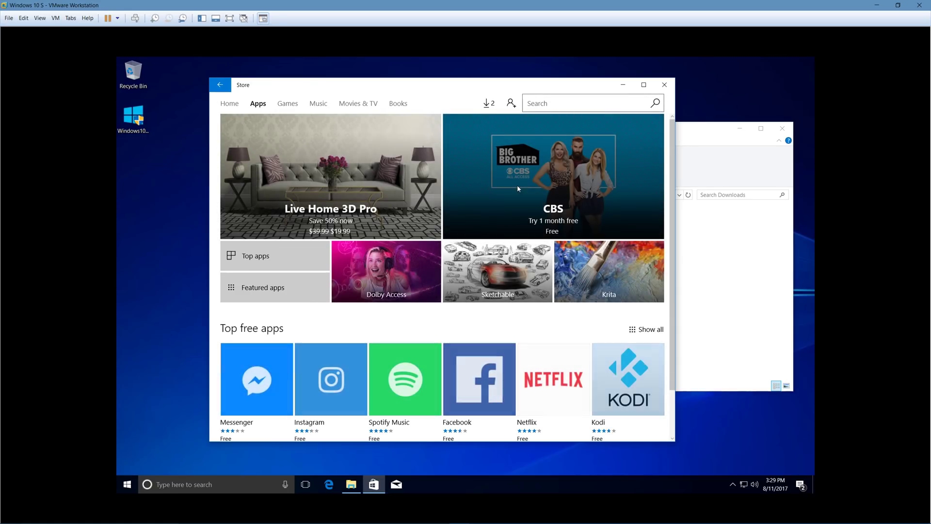
pyautogui.click(648, 84)
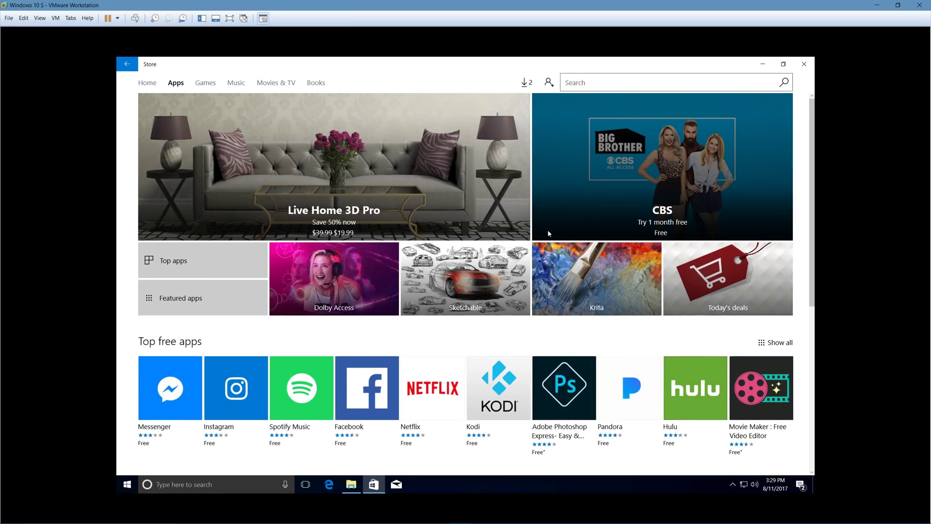
pyautogui.scroll(-3, 548, 231)
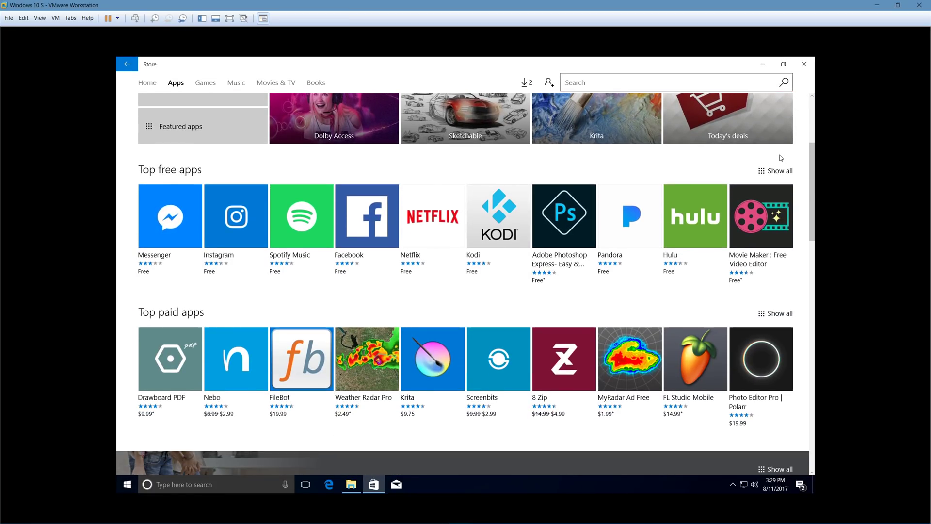
pyautogui.click(779, 171)
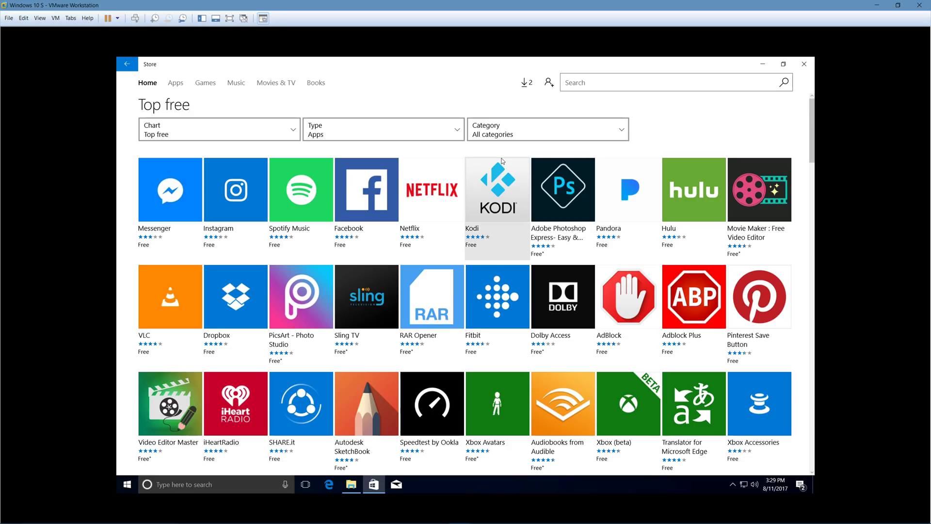
# - Scroll down through the Top free apps grid and back up to the Dropbox tile
pyautogui.scroll(-1, 502, 161)
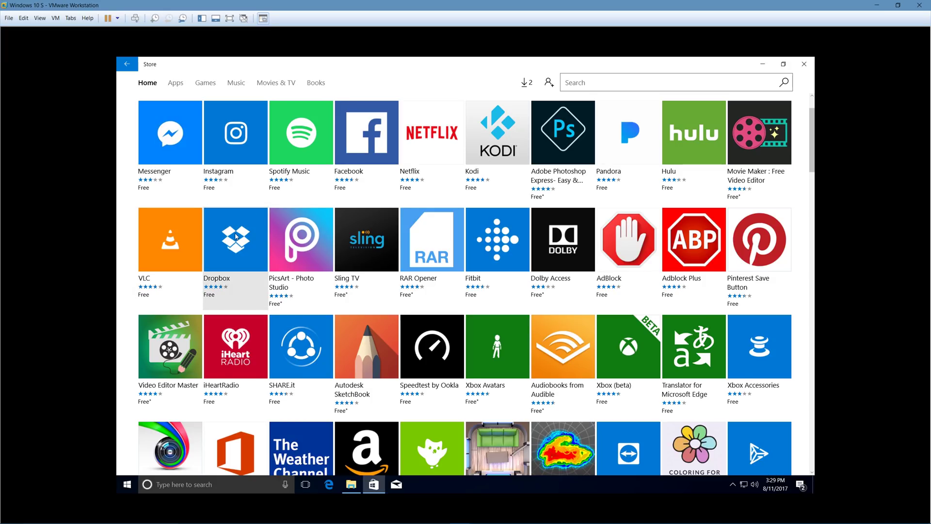
pyautogui.scroll(1, 237, 236)
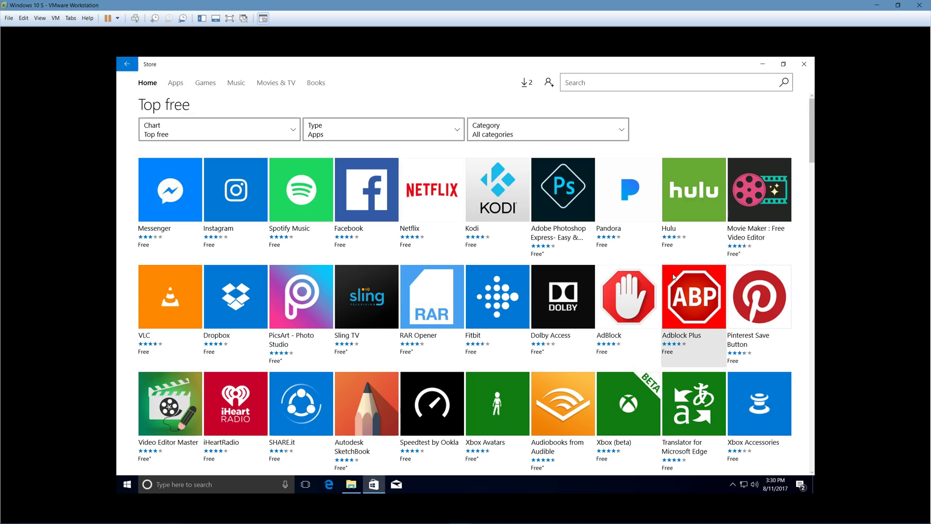
pyautogui.scroll(-10, 378, 248)
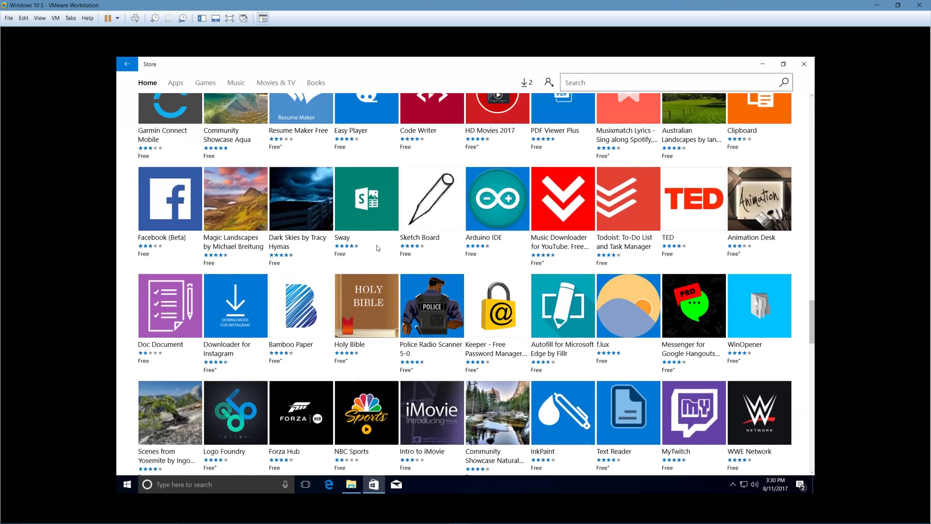
pyautogui.scroll(-1, 378, 248)
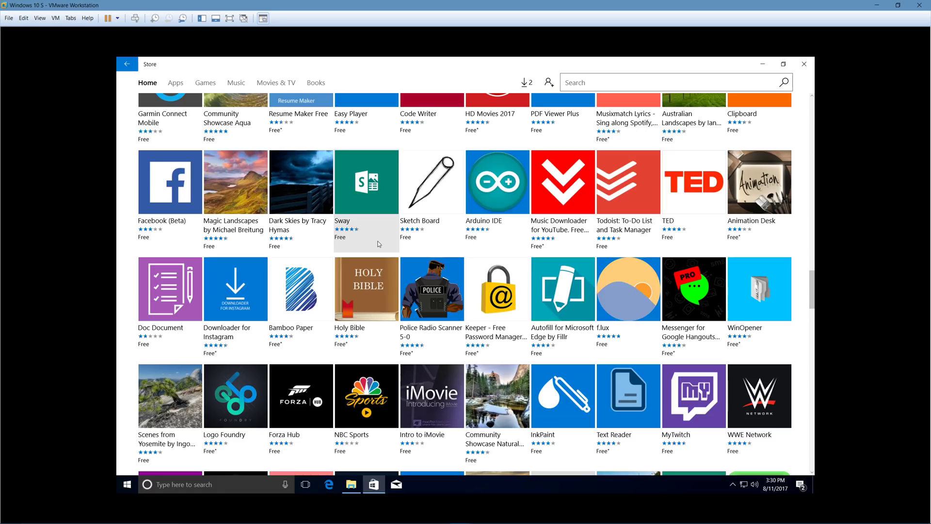
pyautogui.scroll(-2, 379, 242)
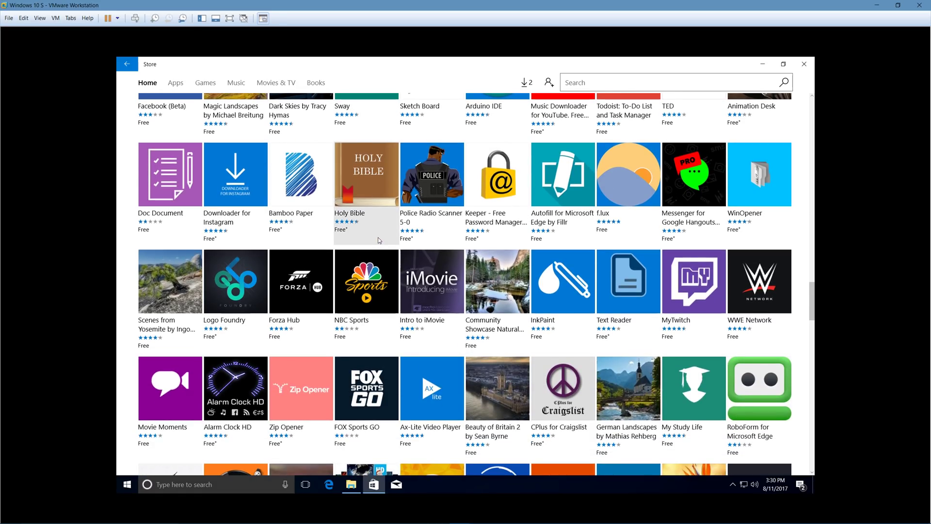
pyautogui.scroll(-2, 379, 239)
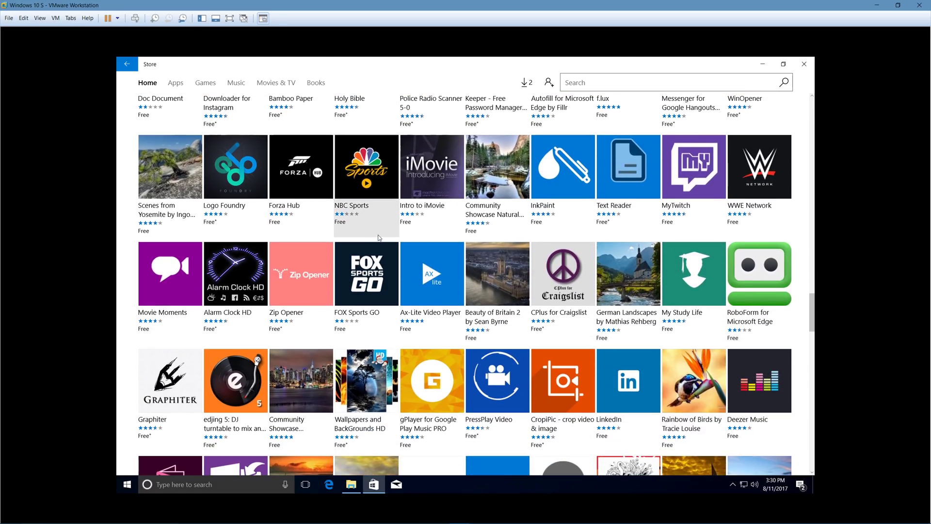
pyautogui.scroll(-2, 581, 168)
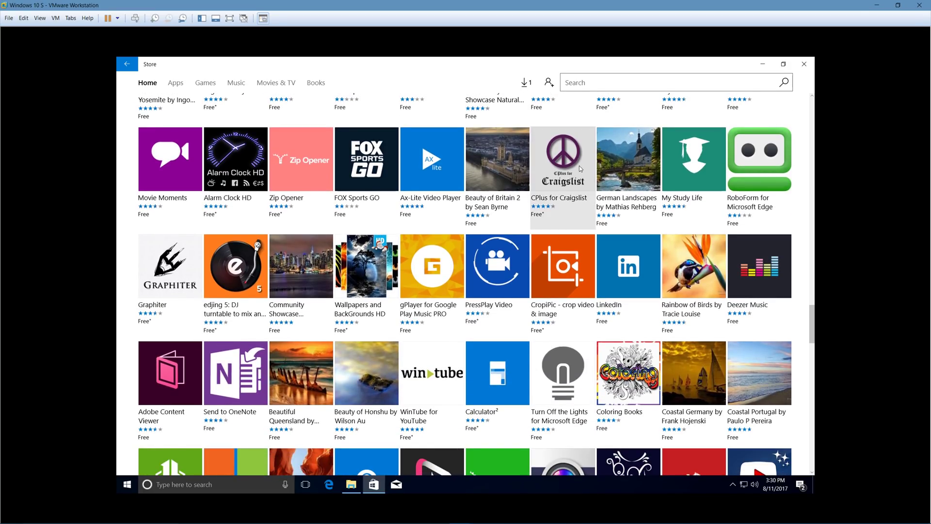
pyautogui.scroll(-10, 580, 168)
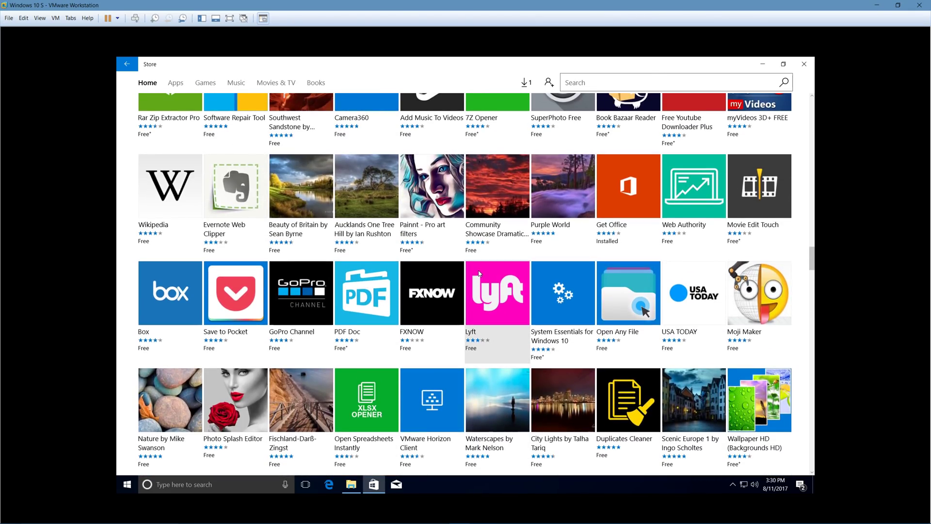
pyautogui.scroll(6, 479, 274)
pyautogui.scroll(1, 479, 274)
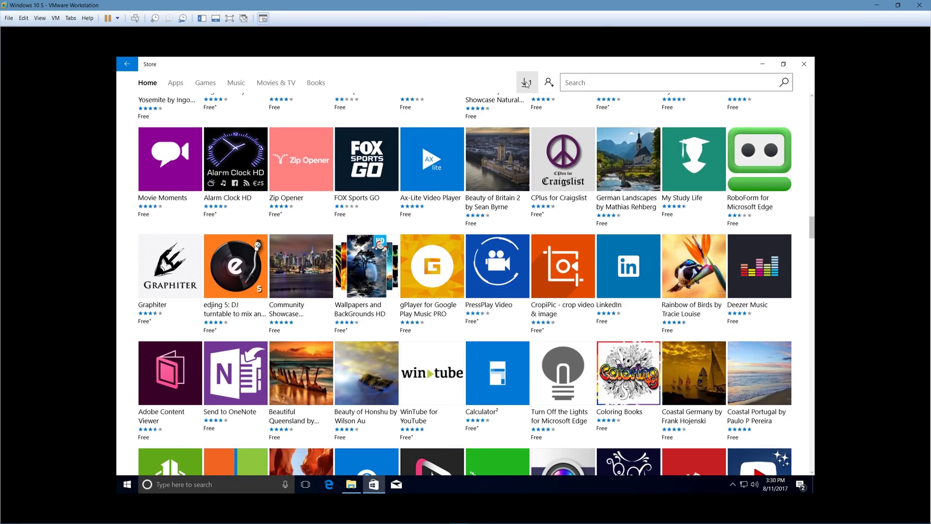
pyautogui.scroll(10, 529, 267)
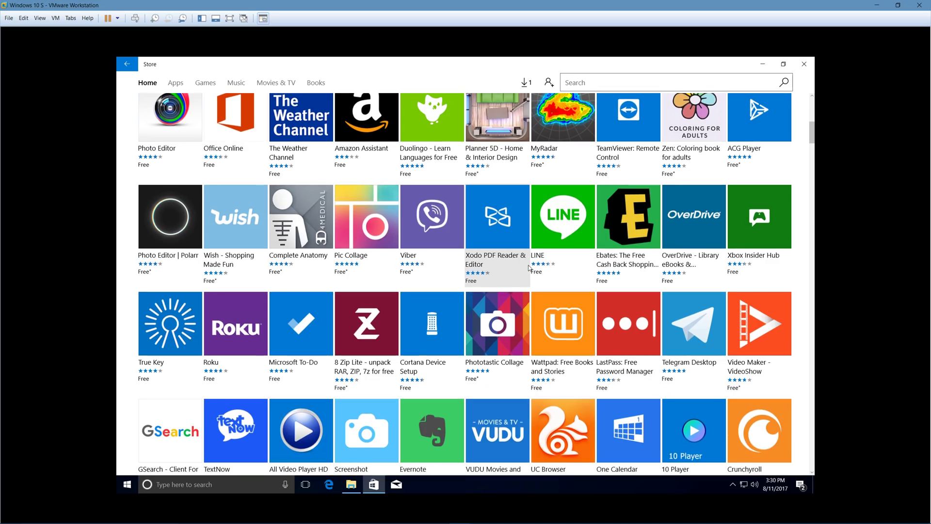
pyautogui.scroll(5, 529, 266)
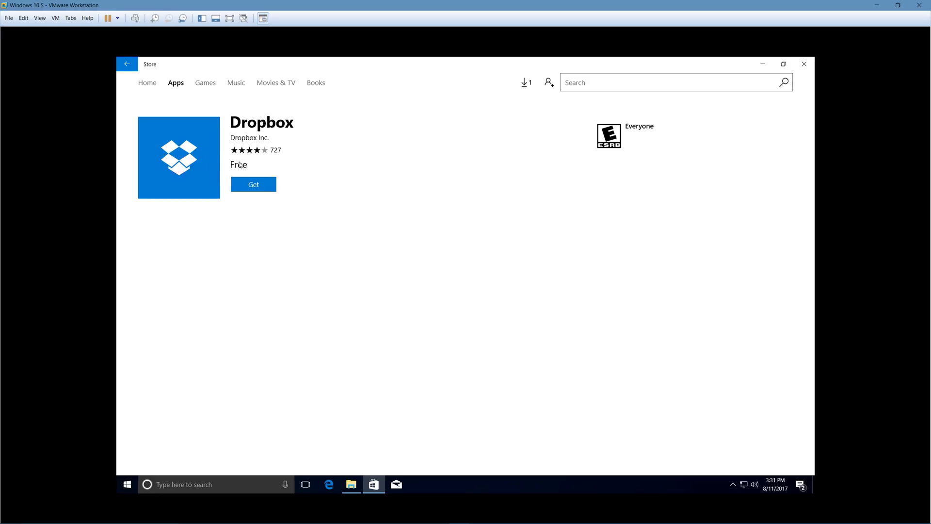
# - Get the free Dropbox app and follow its download in Downloads and updates' Recent activity list
pyautogui.click(269, 189)
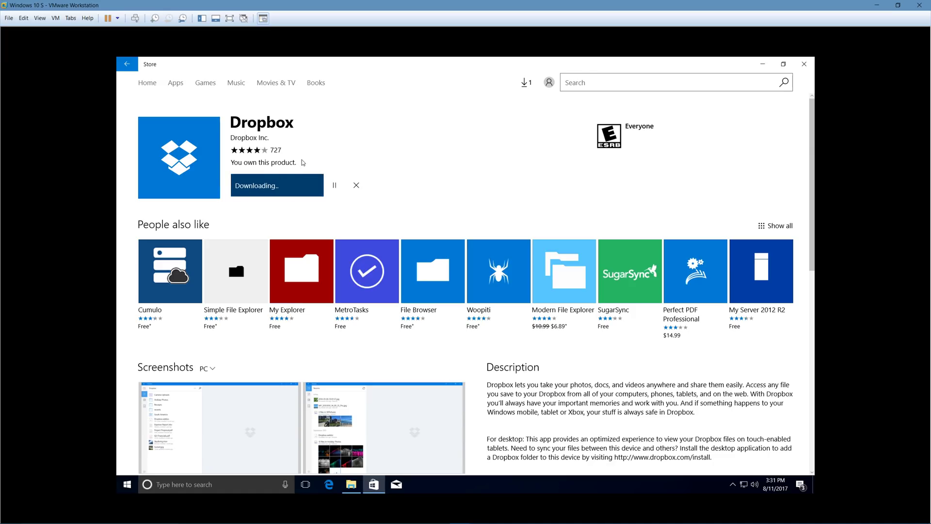
pyautogui.click(528, 83)
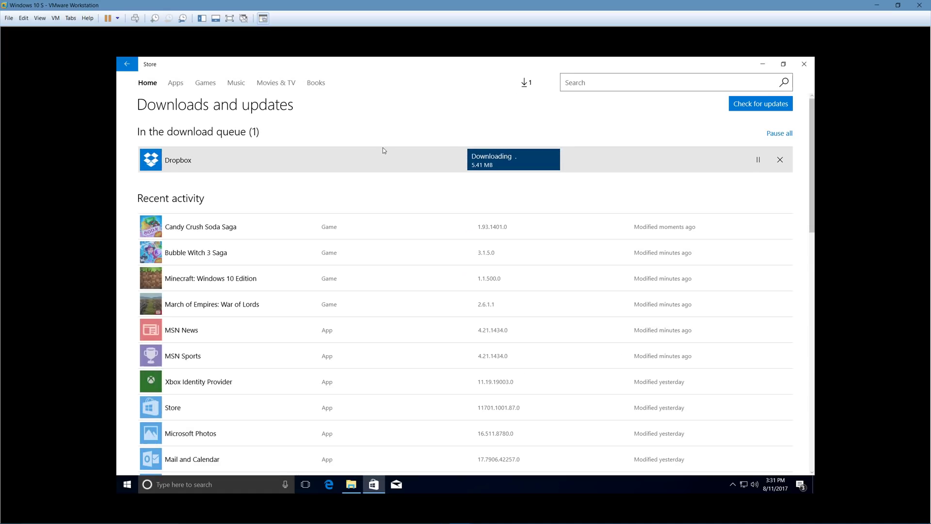
pyautogui.scroll(-5, 382, 147)
pyautogui.scroll(3, 383, 147)
pyautogui.scroll(2, 382, 150)
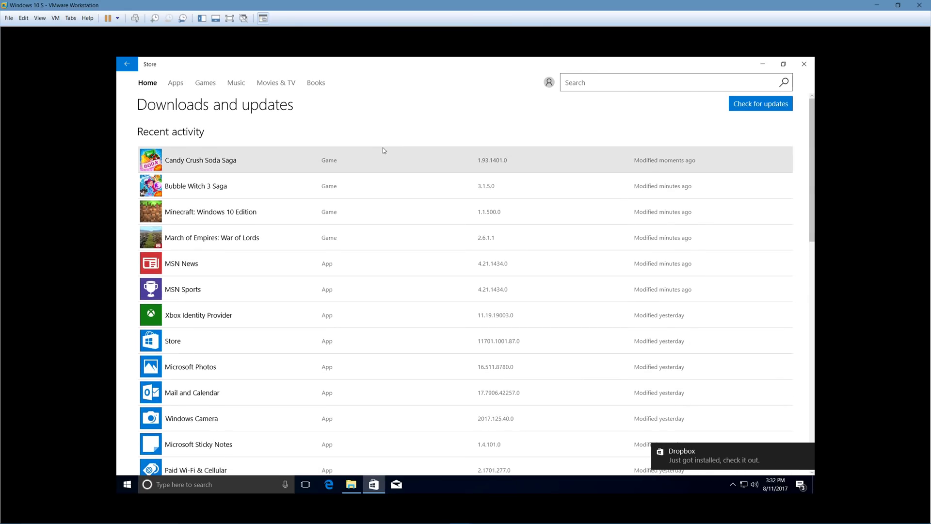
pyautogui.scroll(-5, 383, 147)
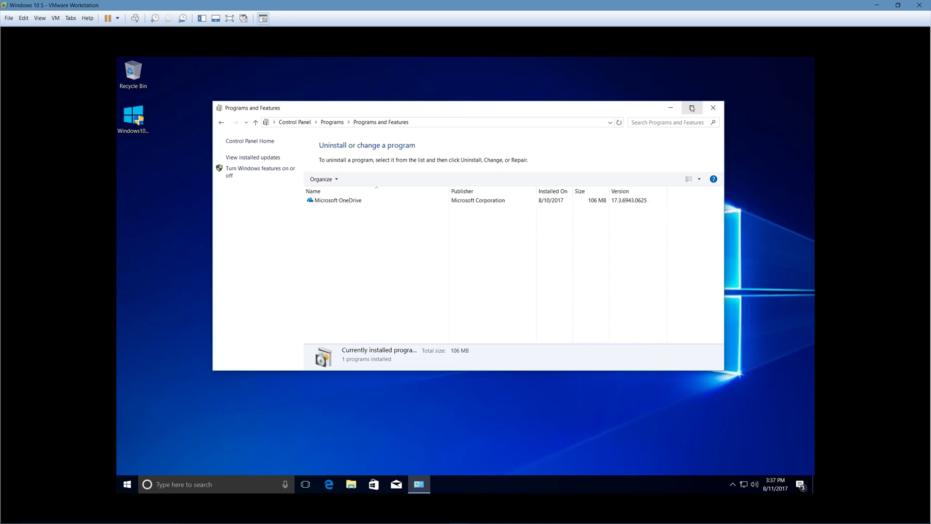
# - Maximize the Programs and Features window and select Microsoft OneDrive
pyautogui.doubleClick(694, 106)
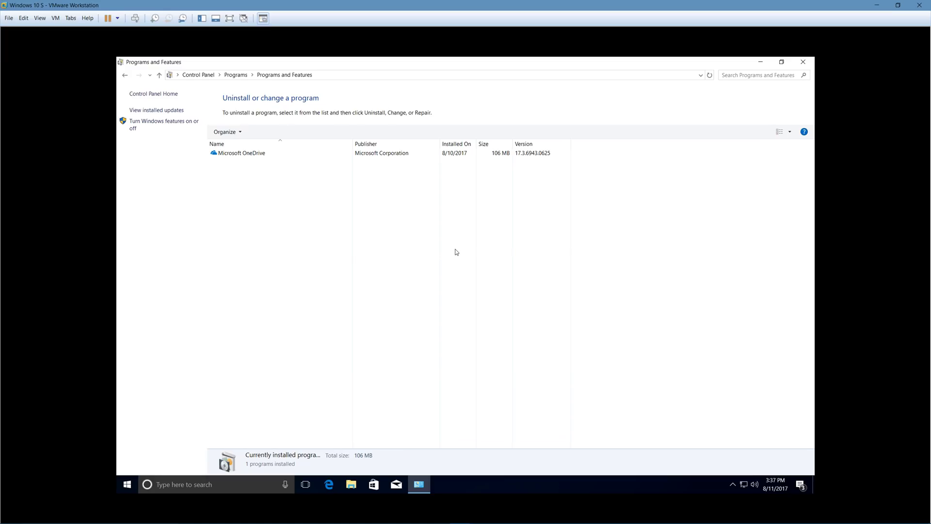
pyautogui.doubleClick(339, 62)
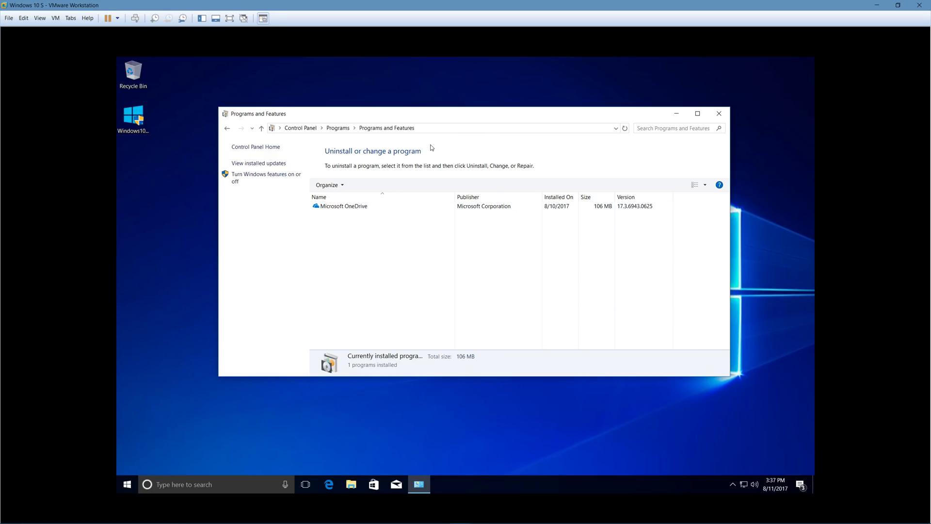
pyautogui.moveTo(430, 115); pyautogui.dragTo(480, 59)
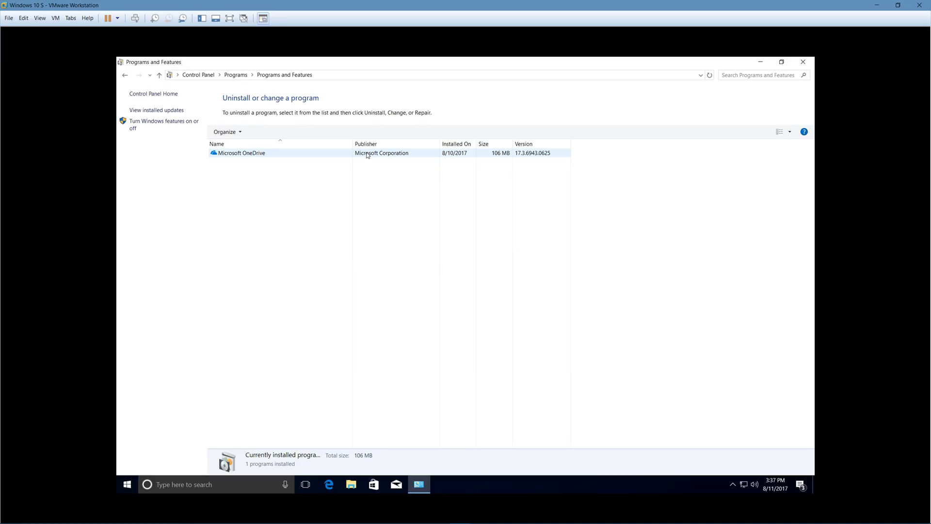
pyautogui.click(367, 155)
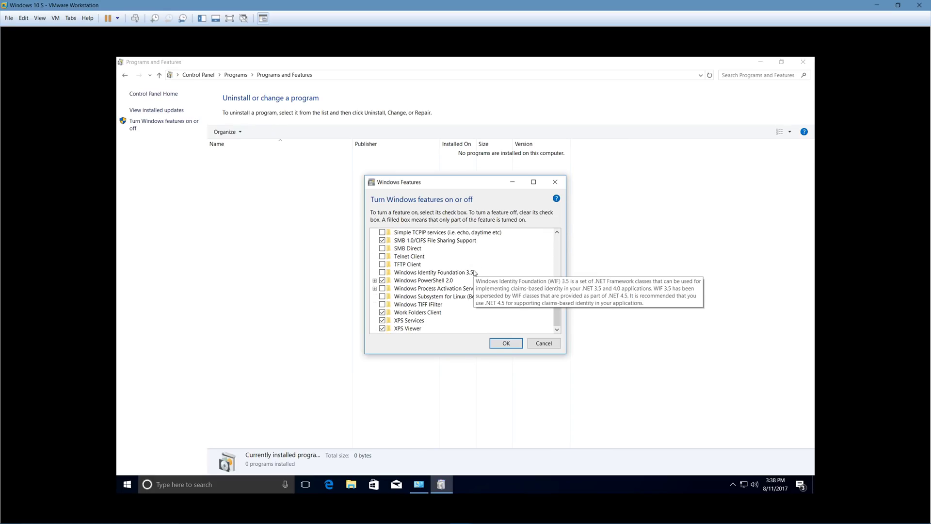
# - Enlarge the Windows Features window, expand Media Features, then cancel without changes
pyautogui.moveTo(566, 354); pyautogui.dragTo(657, 467)
pyautogui.moveTo(498, 184); pyautogui.dragTo(394, 117)
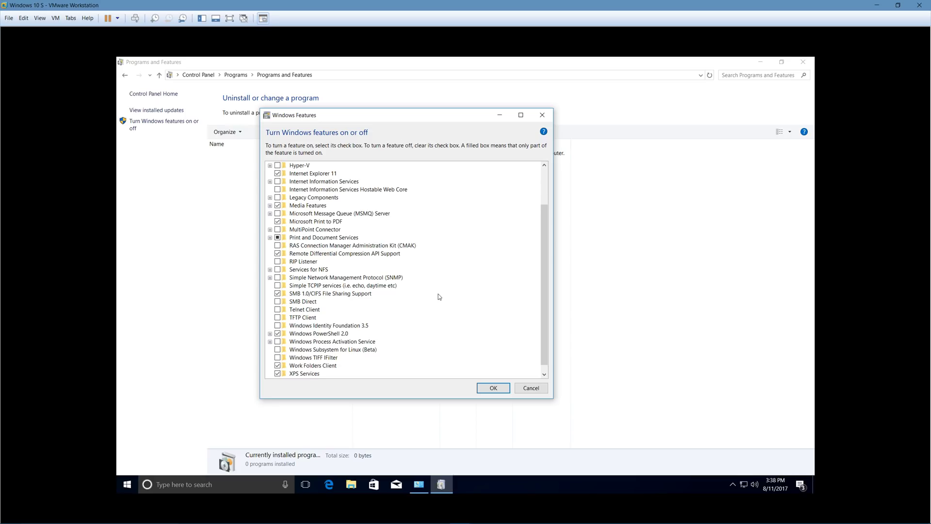
pyautogui.scroll(2, 440, 298)
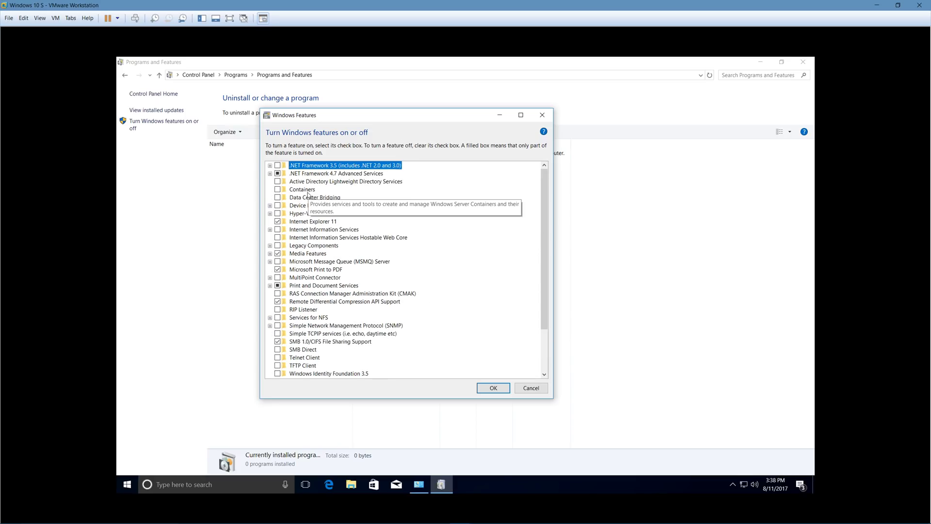
pyautogui.click(269, 253)
pyautogui.scroll(-3, 437, 340)
pyautogui.scroll(3, 332, 346)
pyautogui.click(531, 388)
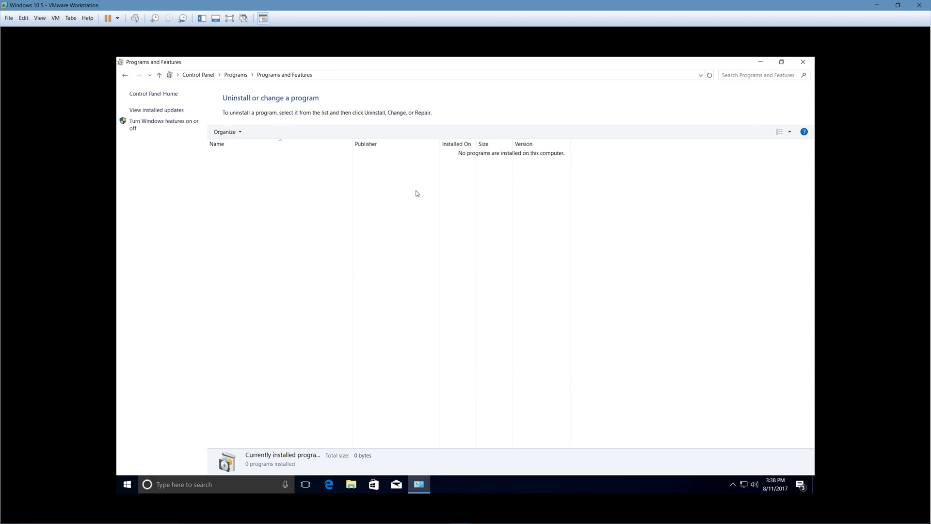
# - Close Programs and Features, then launch and close Performance Monitor from Windows Administrative Tools
pyautogui.click(803, 63)
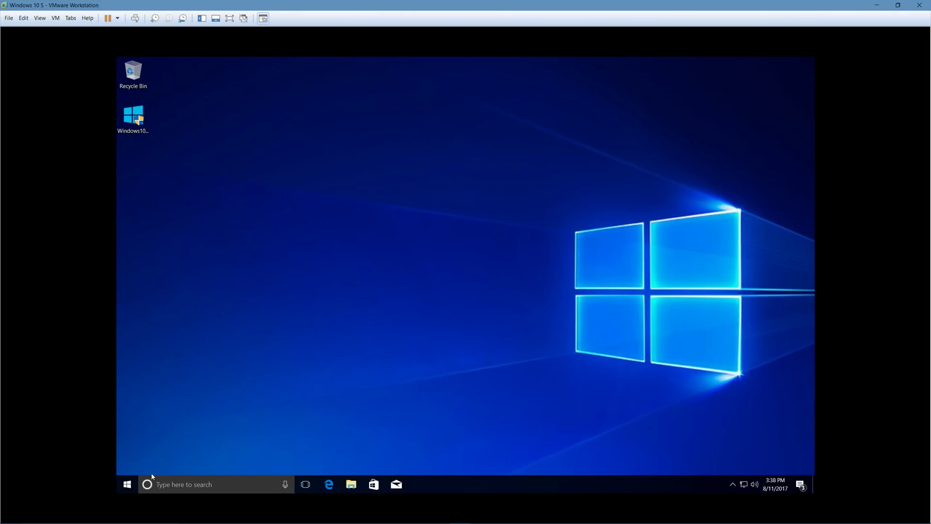
pyautogui.click(127, 484)
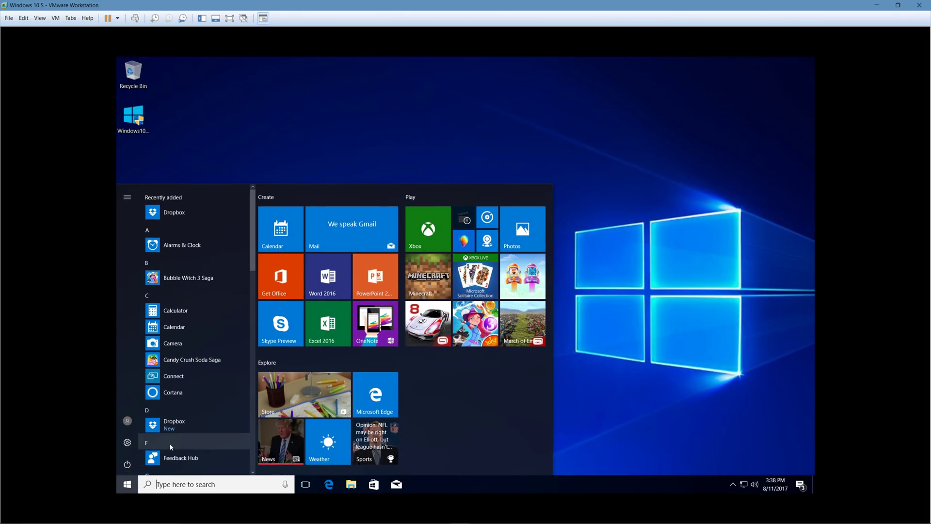
pyautogui.scroll(-15, 170, 447)
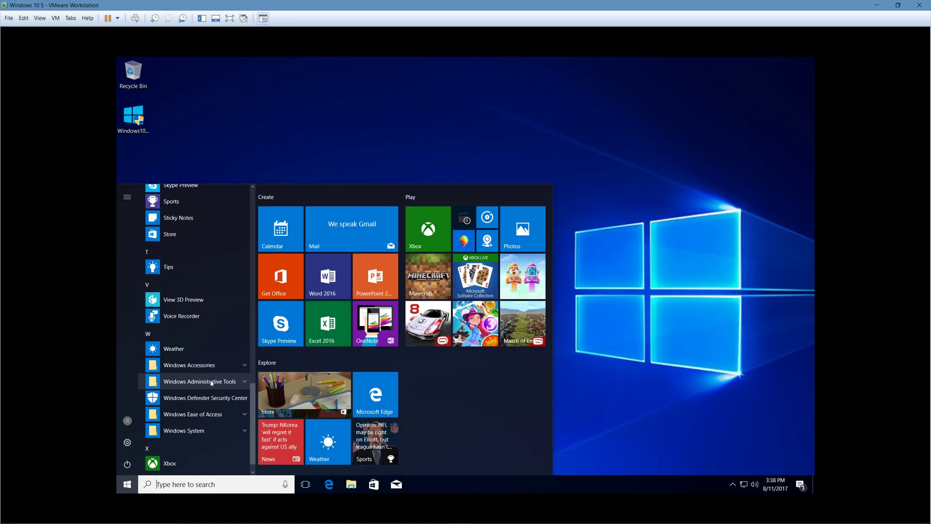
pyautogui.click(211, 381)
pyautogui.scroll(-3, 211, 383)
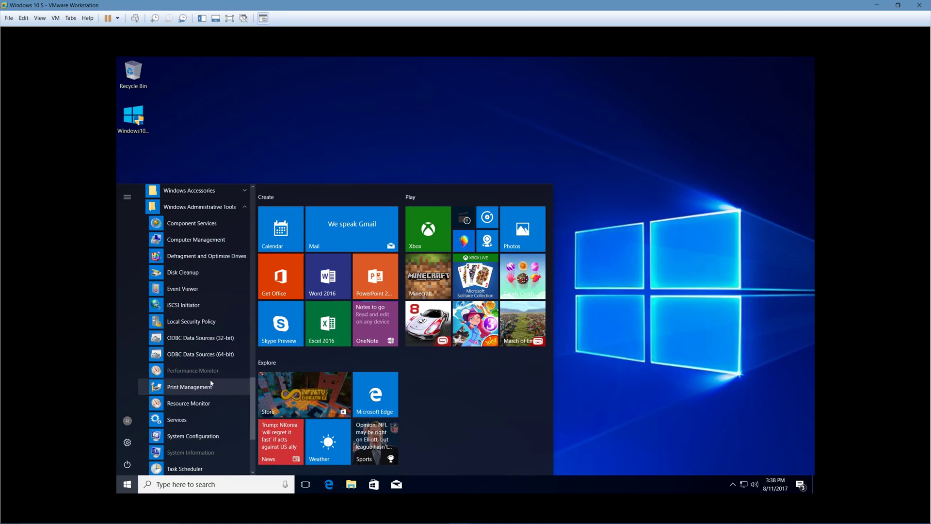
pyautogui.scroll(-1, 211, 382)
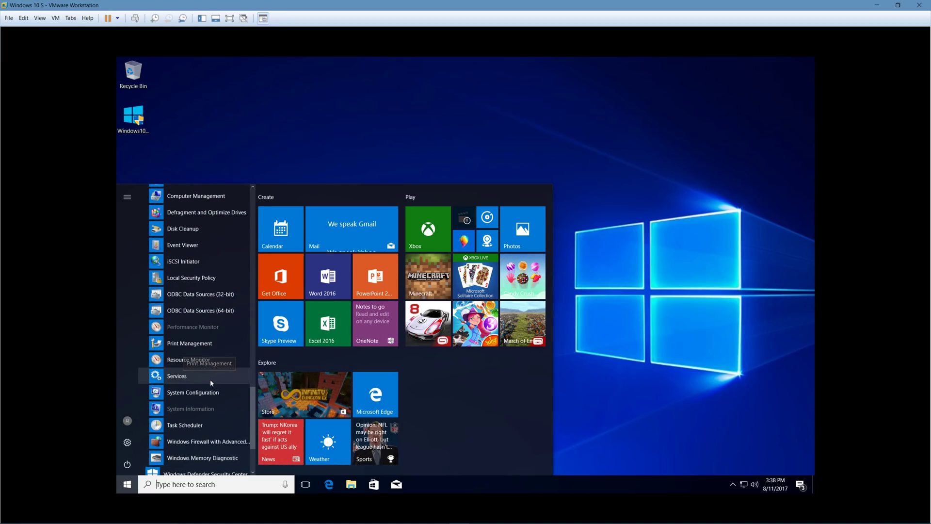
pyautogui.click(217, 326)
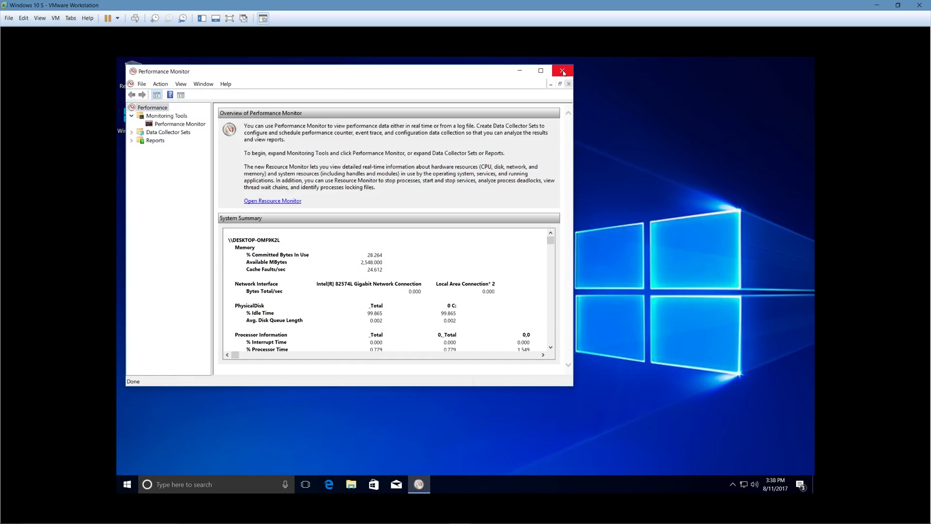
pyautogui.click(562, 70)
# - Reopen the Start menu app list to find the newly installed Dropbox
pyautogui.click(127, 484)
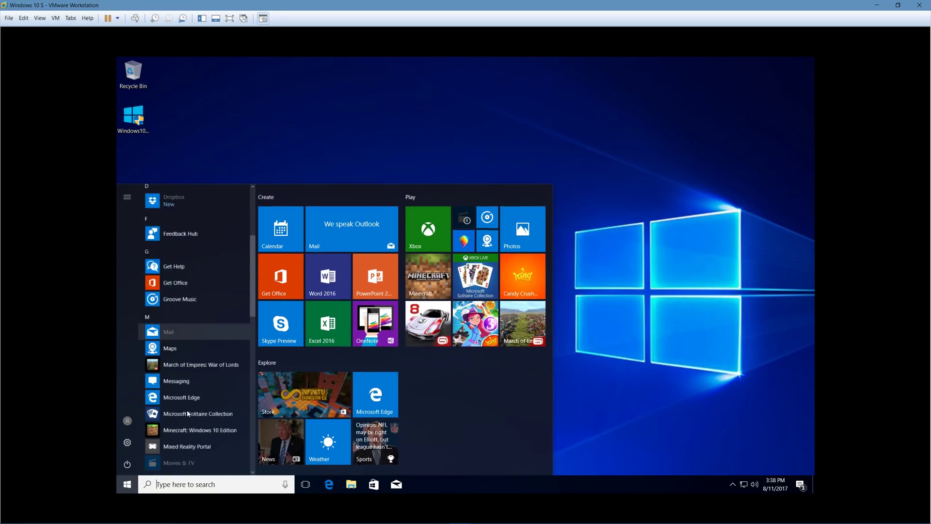
pyautogui.scroll(5, 192, 408)
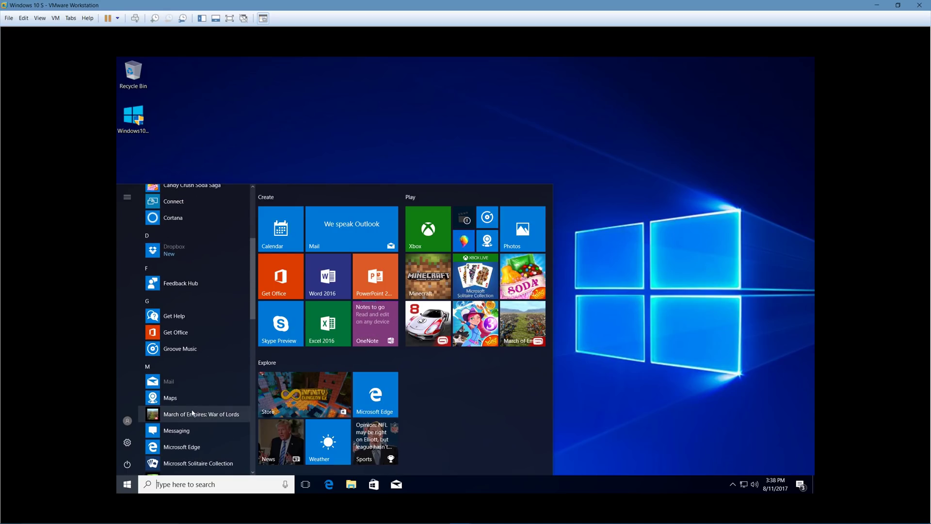
pyautogui.scroll(1, 194, 381)
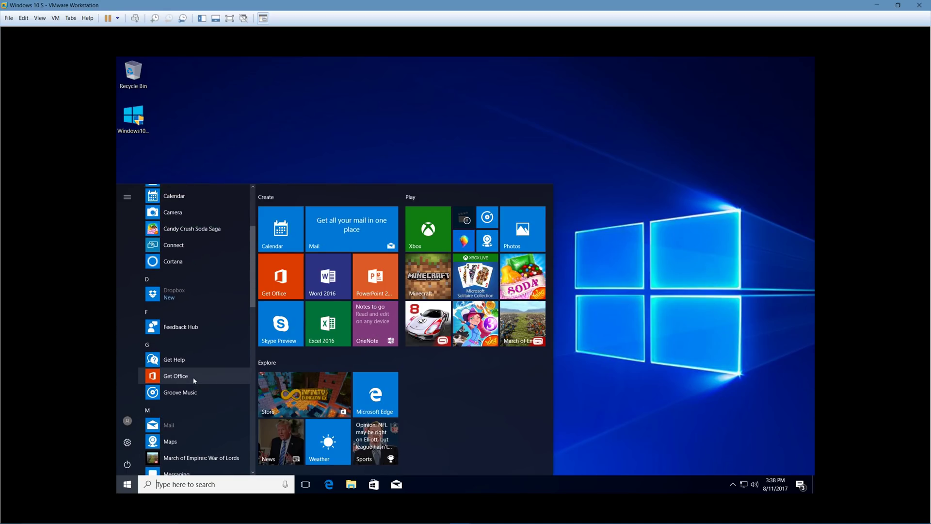
pyautogui.scroll(-2, 197, 379)
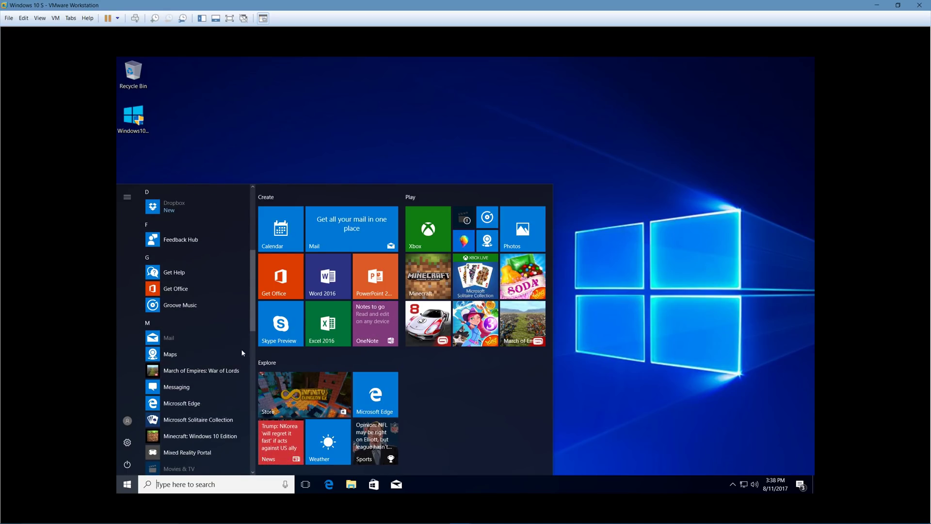